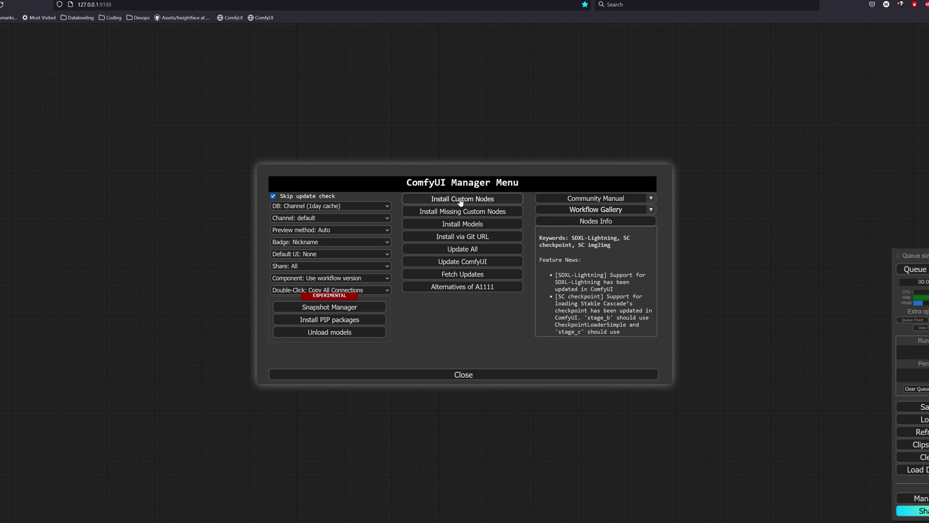
Open the Manager's custom node installer and search for 'reactor'
{"action": "left_click", "coordinate": [465, 200]}
{"action": "left_click", "coordinate": [754, 85]}
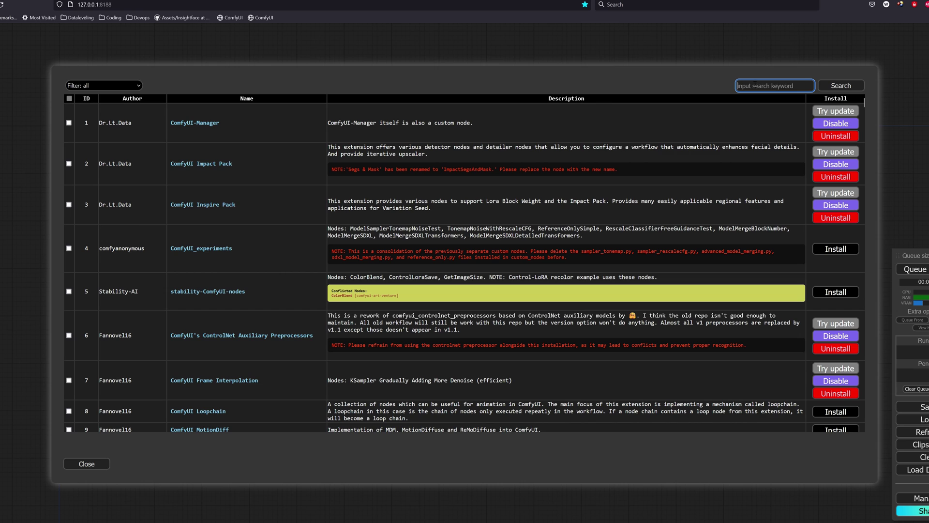
{"action": "type", "text": "reactor"}
{"action": "key", "text": "Return"}
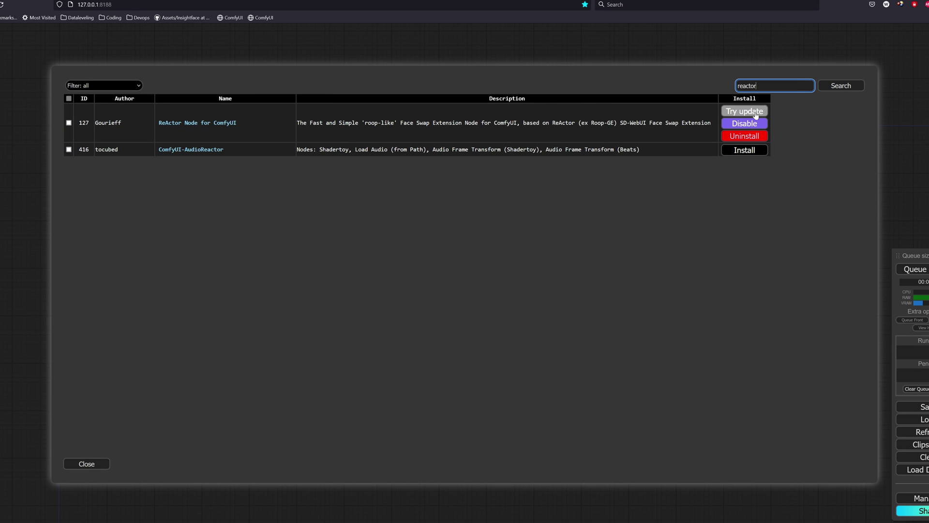
Search the custom node list for 'video', then 'frame', then 'was' packages
{"action": "left_click_drag", "start_coordinate": [757, 87], "coordinate": [733, 89]}
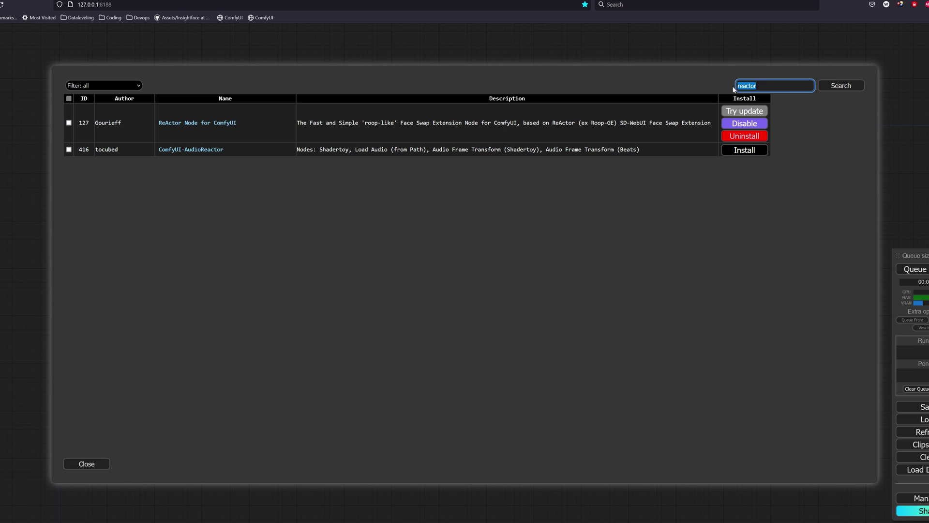
{"action": "key", "text": "BackSpace"}
{"action": "type", "text": "video"}
{"action": "key", "text": "Return"}
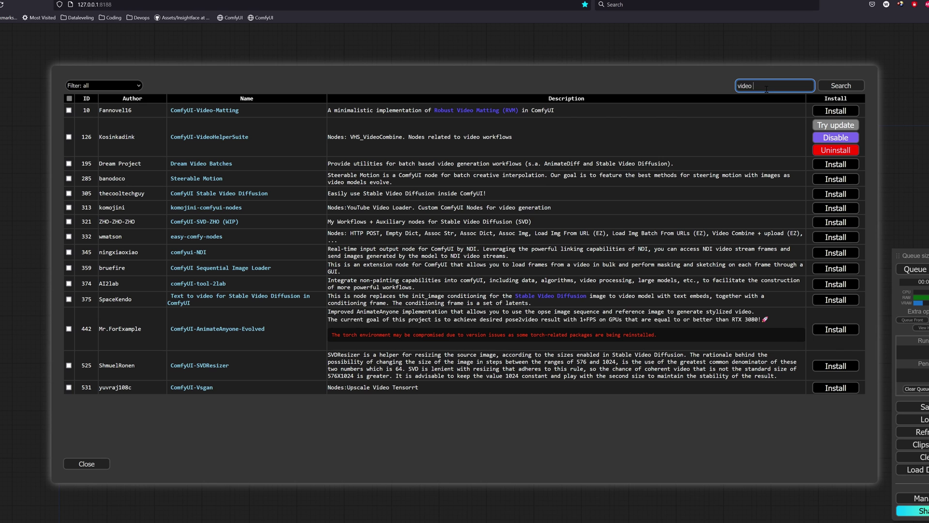
{"action": "key", "text": "ctrl+a"}
{"action": "type", "text": "frame"}
{"action": "key", "text": "Return"}
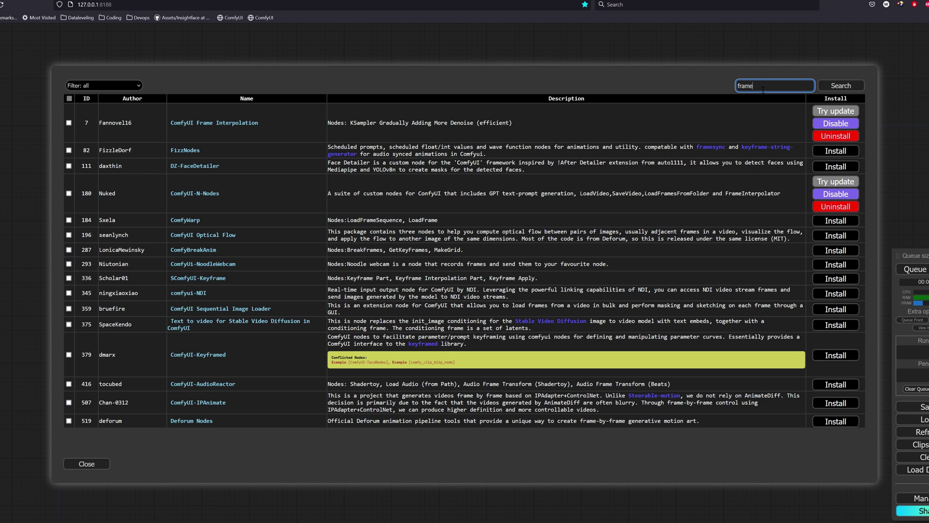
{"action": "left_click_drag", "start_coordinate": [763, 90], "coordinate": [696, 88]}
{"action": "type", "text": "was"}
{"action": "key", "text": "Return"}
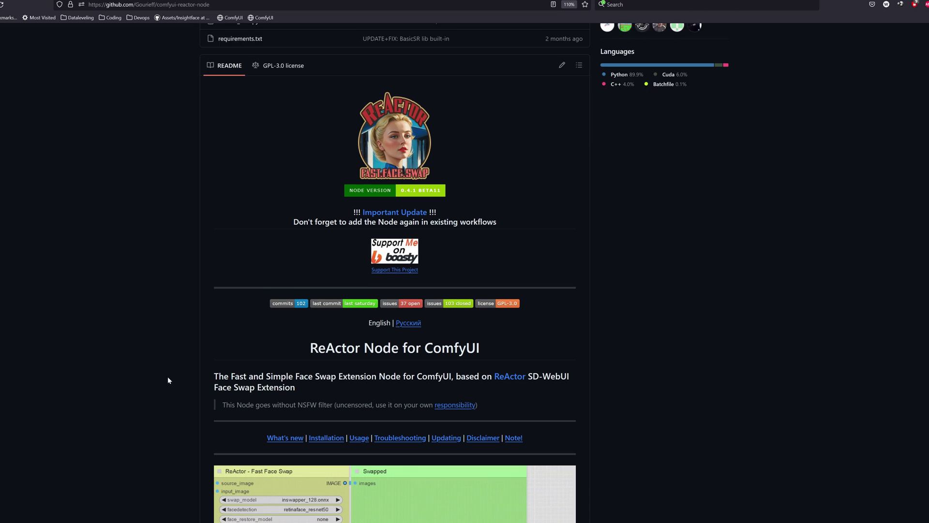
{"action": "scroll", "coordinate": [169, 375], "scroll_direction": "down", "scroll_amount": 2}
Jump to the README's Installation section and expand the Standalone (Portable) ComfyUI for Windows steps
{"action": "left_click", "coordinate": [325, 381]}
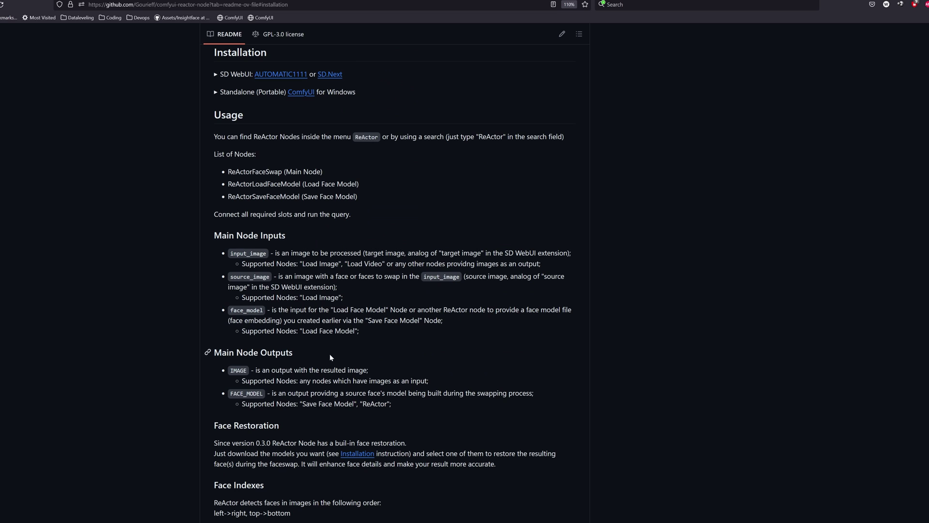
{"action": "left_click", "coordinate": [215, 93]}
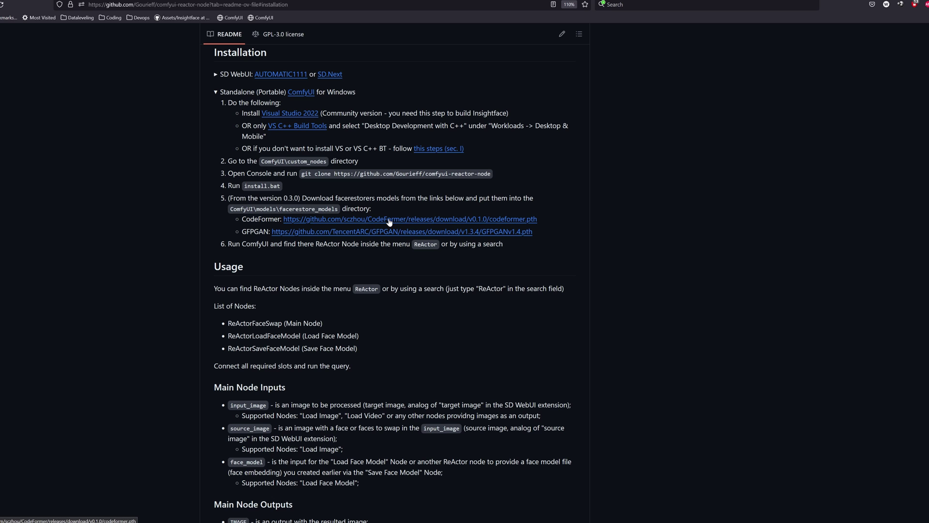
Switch to File Explorer and open the ComfyUI models folder
{"action": "key", "text": "alt+Tab"}
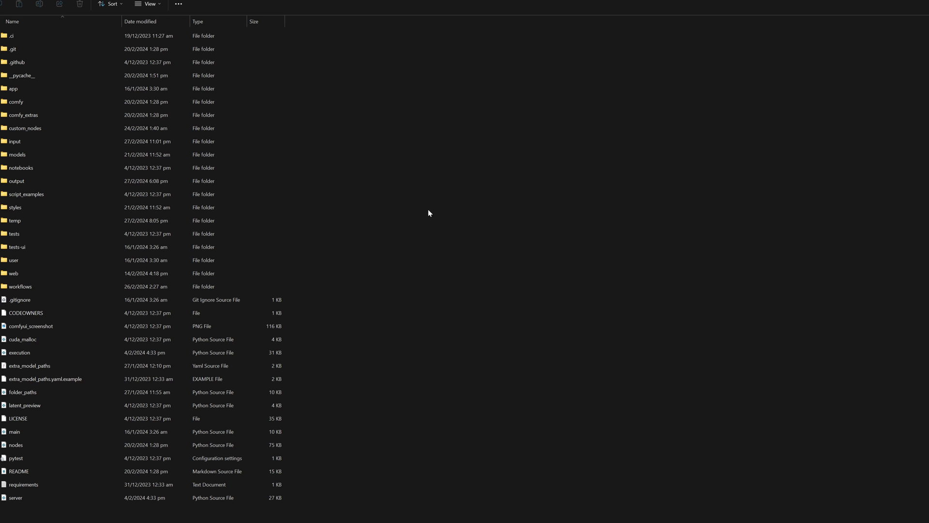
{"action": "double_click", "coordinate": [17, 155]}
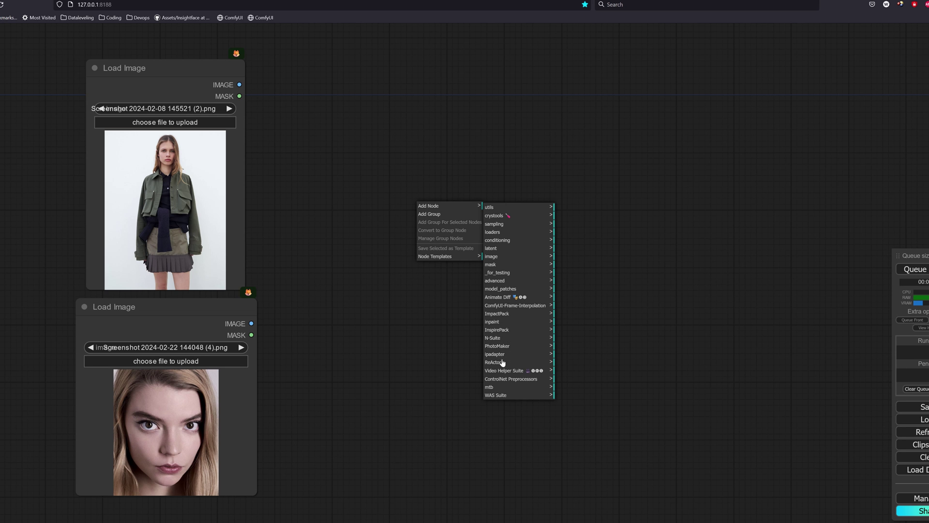
Add a ReActor Fast Face Swap node and place it beside the Load Image nodes
{"action": "left_click", "coordinate": [498, 362]}
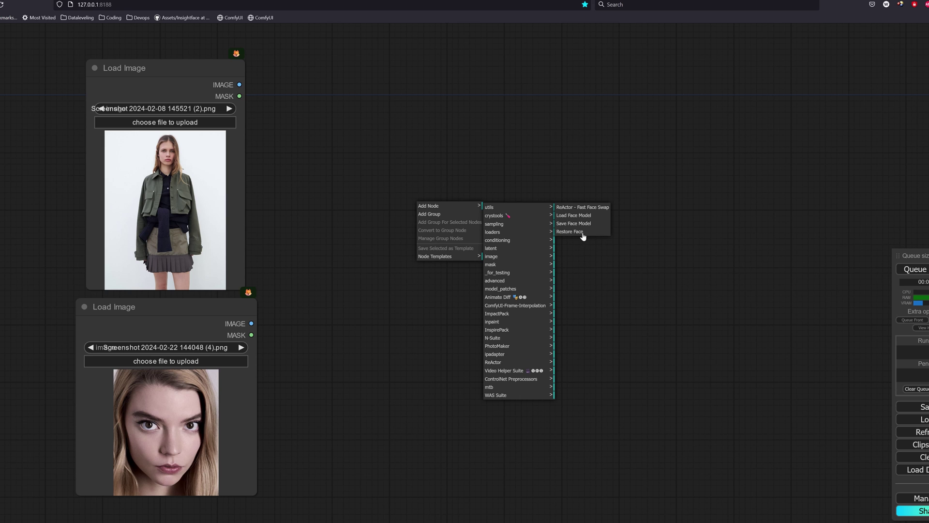
{"action": "left_click", "coordinate": [582, 207]}
{"action": "left_click_drag", "start_coordinate": [528, 210], "coordinate": [467, 169]}
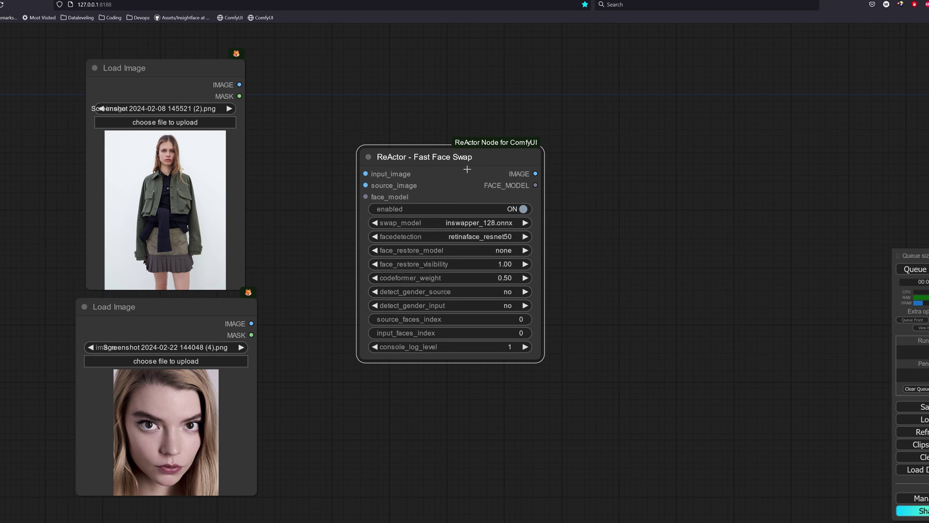
Try YOLOv5n as the face detection model, then reopen the detection choices
{"action": "left_click", "coordinate": [489, 236]}
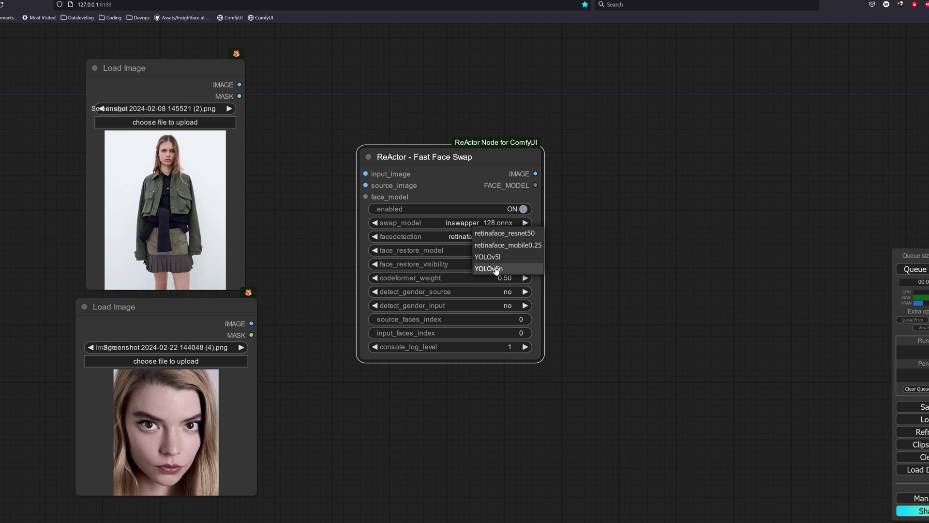
{"action": "left_click", "coordinate": [489, 268]}
{"action": "left_click", "coordinate": [496, 237]}
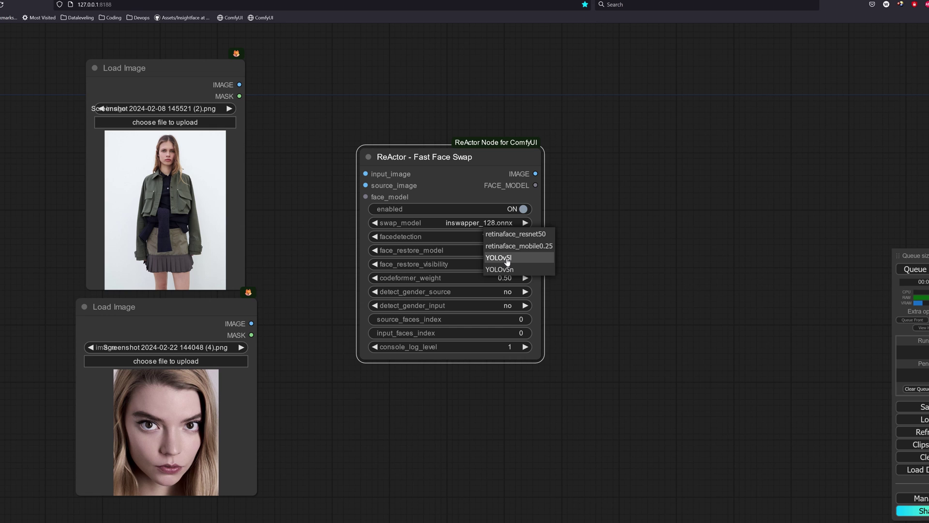
Set detection to YOLOv5l, wire portrait as source and full-body photo as input, preview and run
{"action": "left_click", "coordinate": [507, 262]}
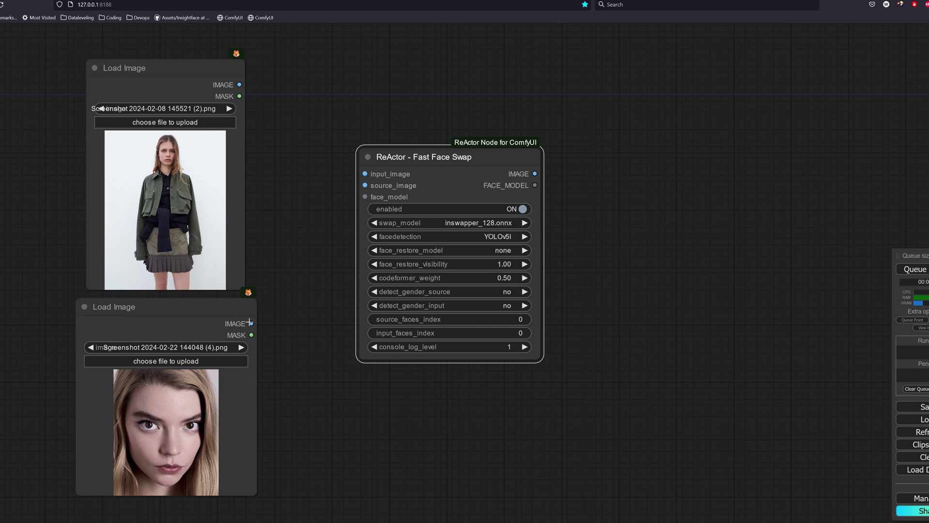
{"action": "left_click_drag", "start_coordinate": [251, 323], "coordinate": [239, 85]}
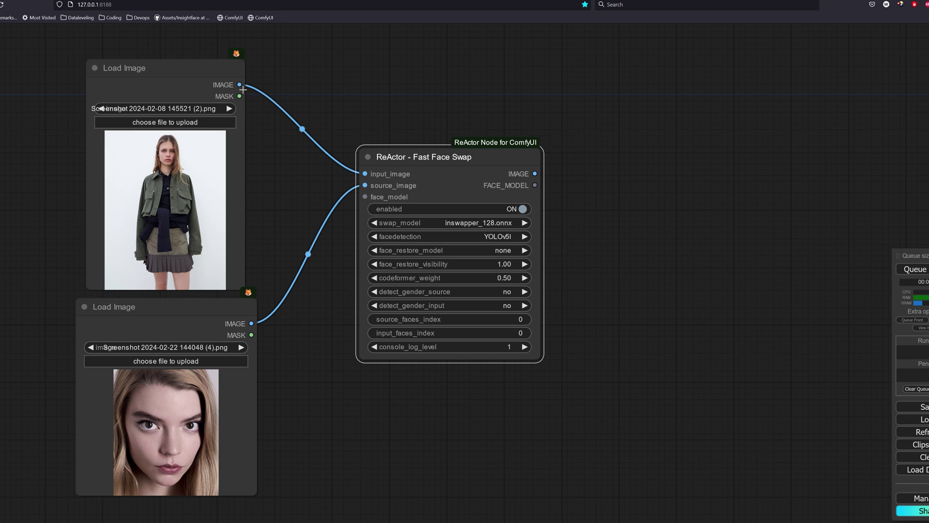
{"action": "left_click_drag", "start_coordinate": [535, 173], "coordinate": [586, 178]}
{"action": "left_click", "coordinate": [601, 241]}
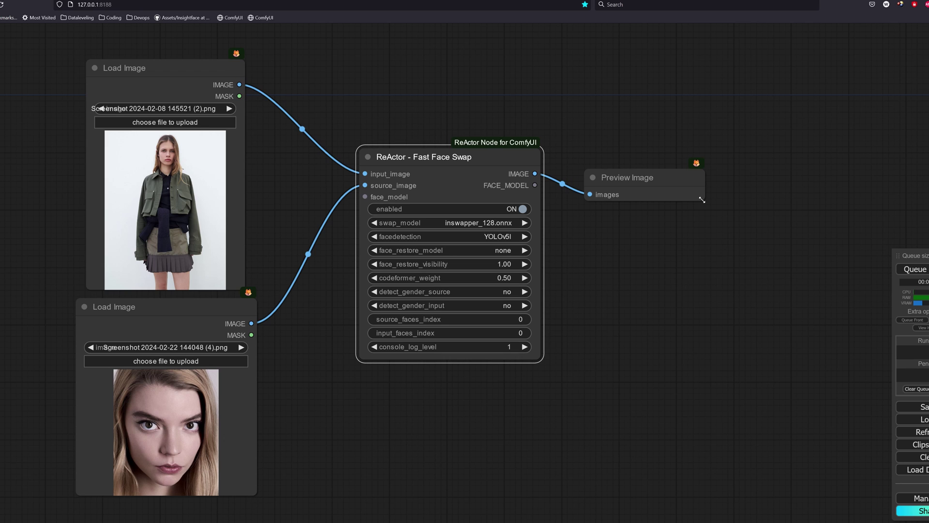
{"action": "left_click_drag", "start_coordinate": [701, 197], "coordinate": [840, 456]}
{"action": "left_click", "coordinate": [925, 268]}
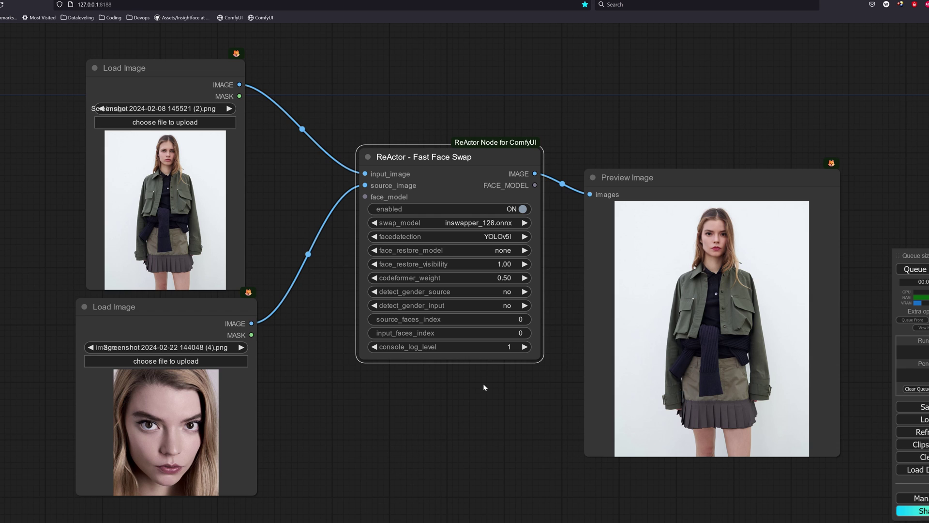
Rerun with codeformer.pth face restoration, testing codeformer_weight 0.1 and then 1.00
{"action": "left_click", "coordinate": [492, 251]}
{"action": "left_click", "coordinate": [495, 260]}
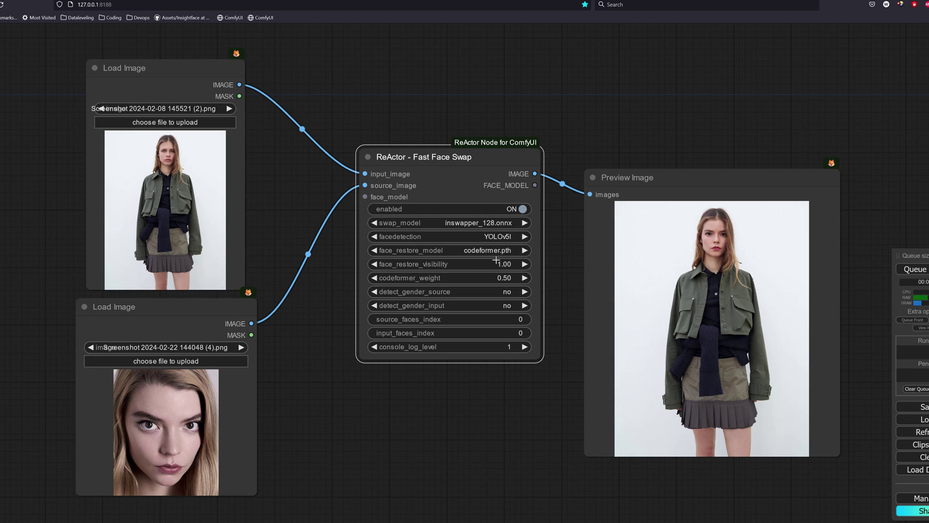
{"action": "left_click", "coordinate": [922, 271]}
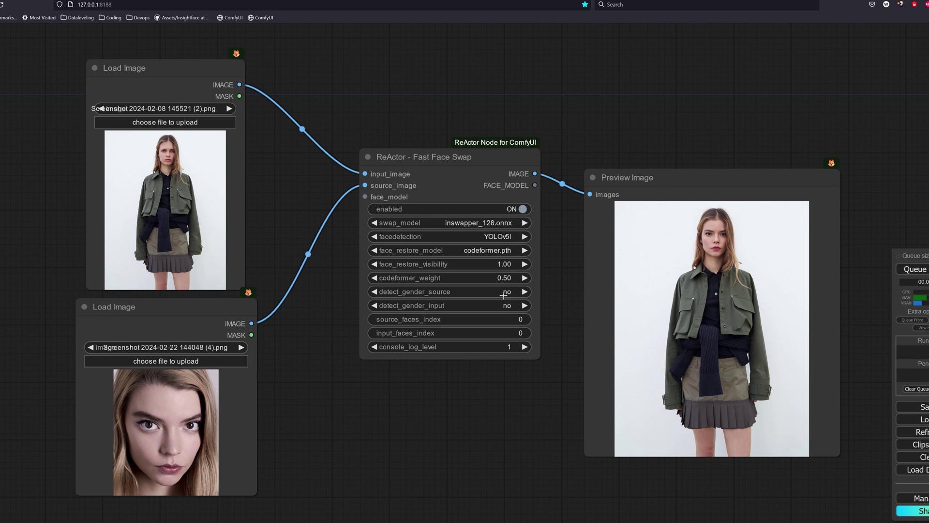
{"action": "left_click", "coordinate": [501, 279]}
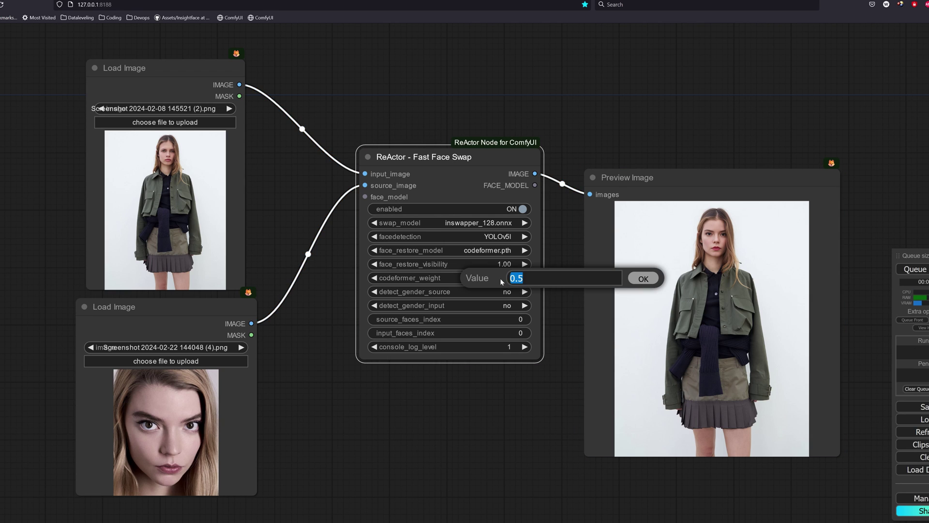
{"action": "left_click", "coordinate": [557, 279]}
{"action": "key", "text": "BackSpace"}
{"action": "type", "text": "1"}
{"action": "key", "text": "Return"}
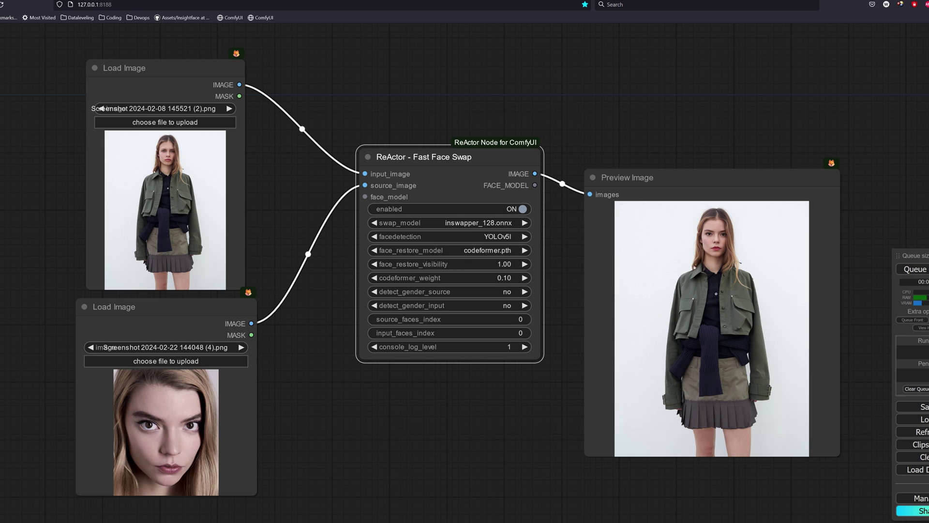
{"action": "left_click", "coordinate": [915, 269]}
{"action": "left_click_drag", "start_coordinate": [488, 281], "coordinate": [507, 279]}
{"action": "left_click", "coordinate": [915, 269]}
Switch face restoration to GFPGANv1.4.pth and rerun the swap
{"action": "left_click", "coordinate": [476, 251]}
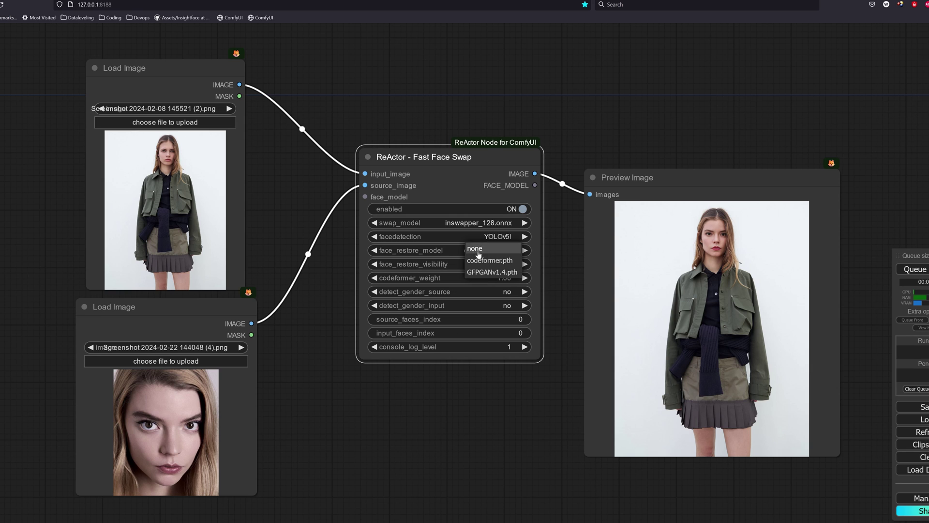
{"action": "left_click", "coordinate": [488, 274]}
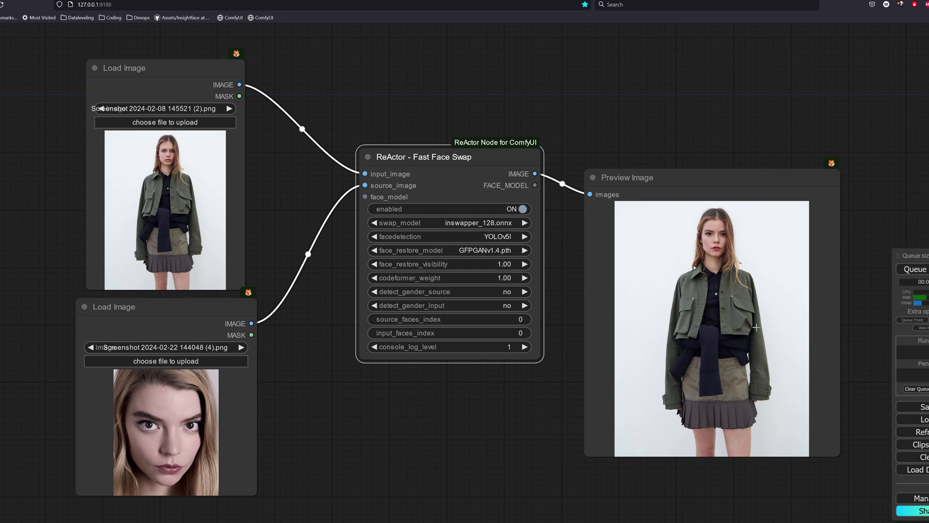
{"action": "left_click", "coordinate": [915, 269]}
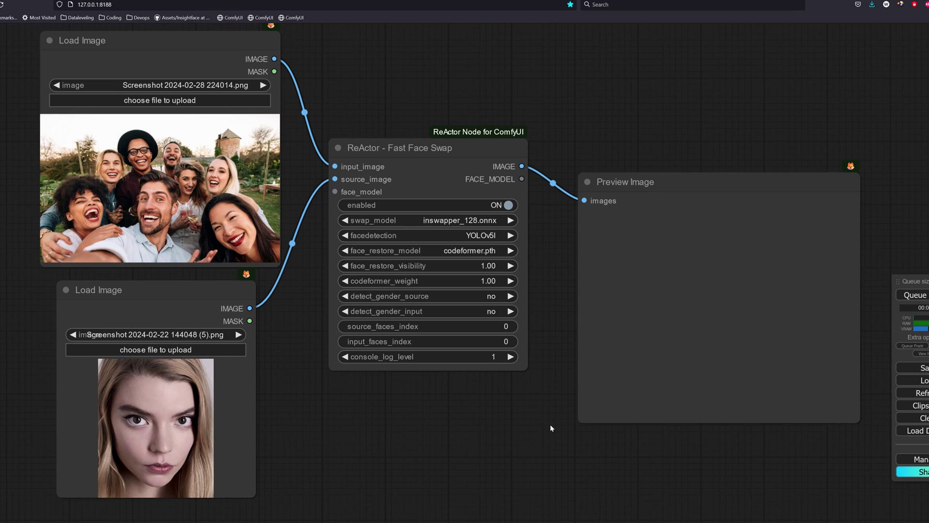
Keep target gender detection at no, set input_faces_index to 7 and run the swap
{"action": "left_click", "coordinate": [482, 314]}
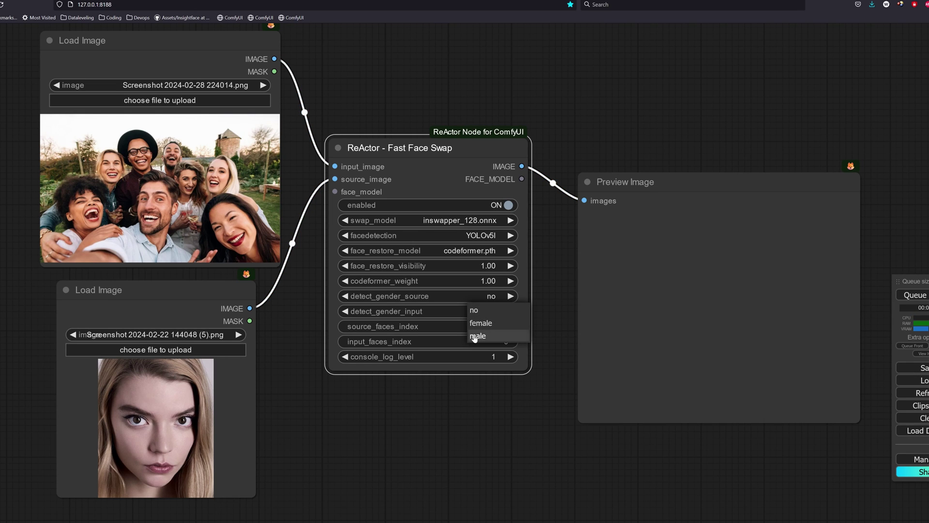
{"action": "left_click", "coordinate": [457, 397]}
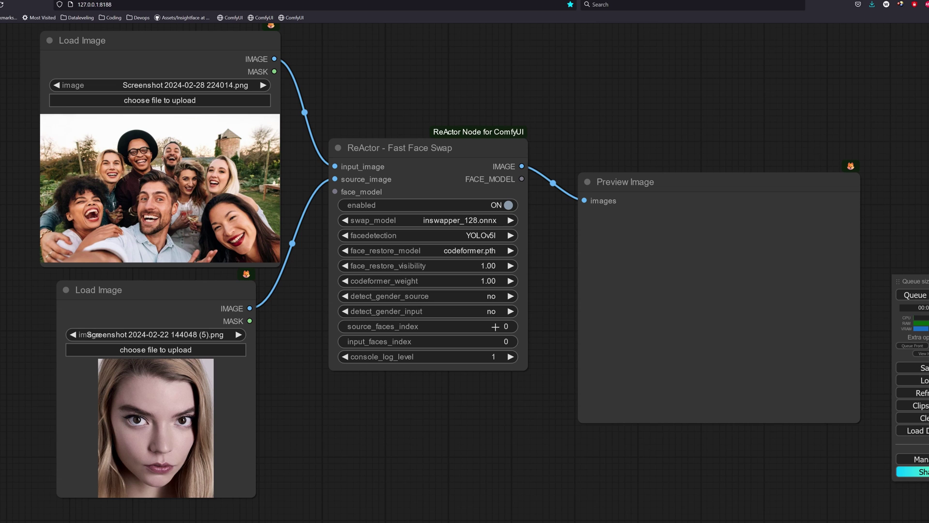
{"action": "left_click", "coordinate": [497, 340]}
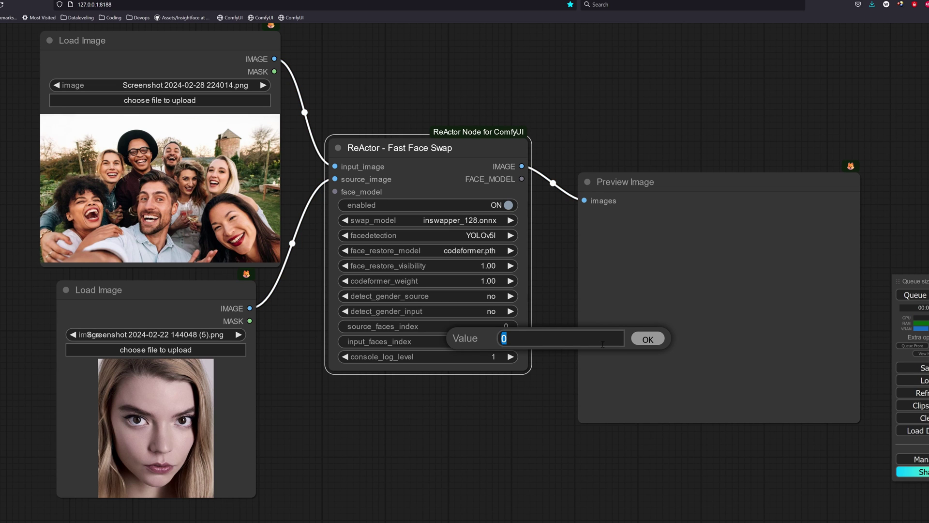
{"action": "left_click", "coordinate": [562, 339]}
{"action": "key", "text": "BackSpace"}
{"action": "type", "text": "7"}
{"action": "key", "text": "Return"}
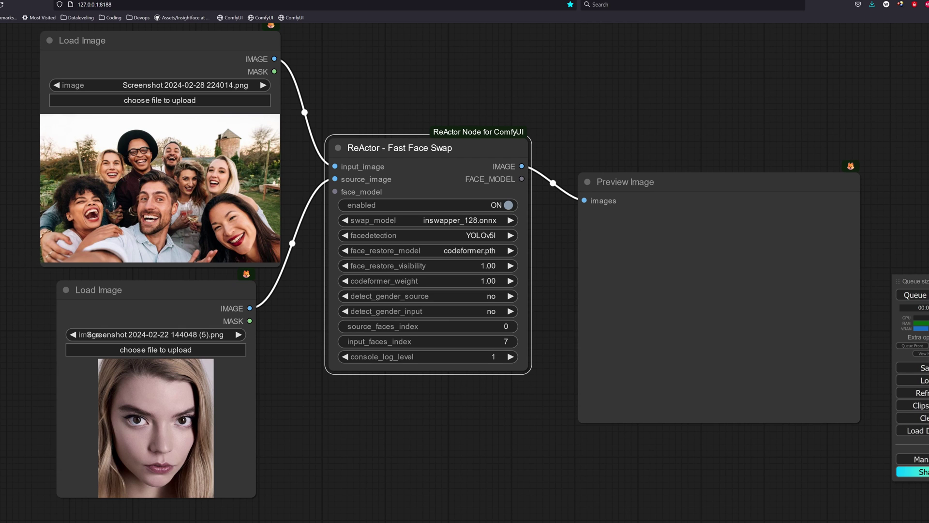
{"action": "left_click", "coordinate": [913, 295]}
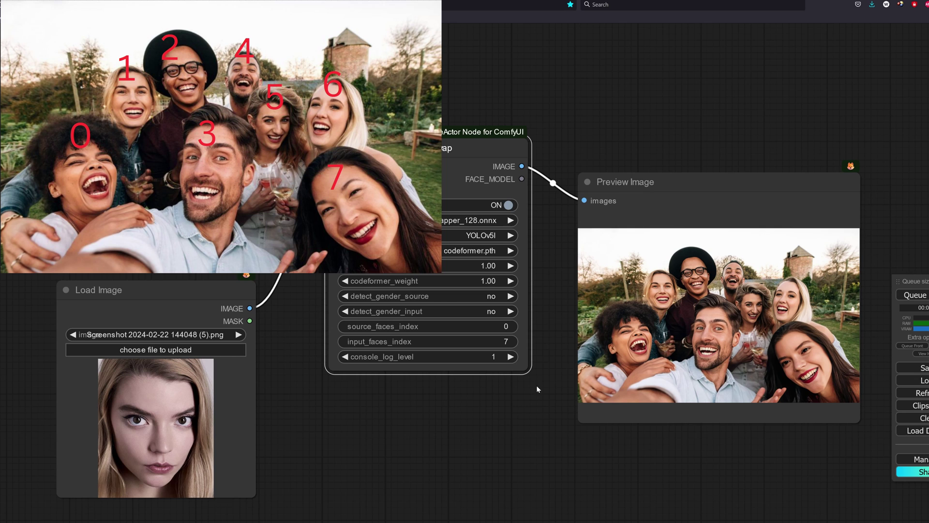
Change input_faces_index to 6 and queue the swap again
{"action": "left_click", "coordinate": [504, 340]}
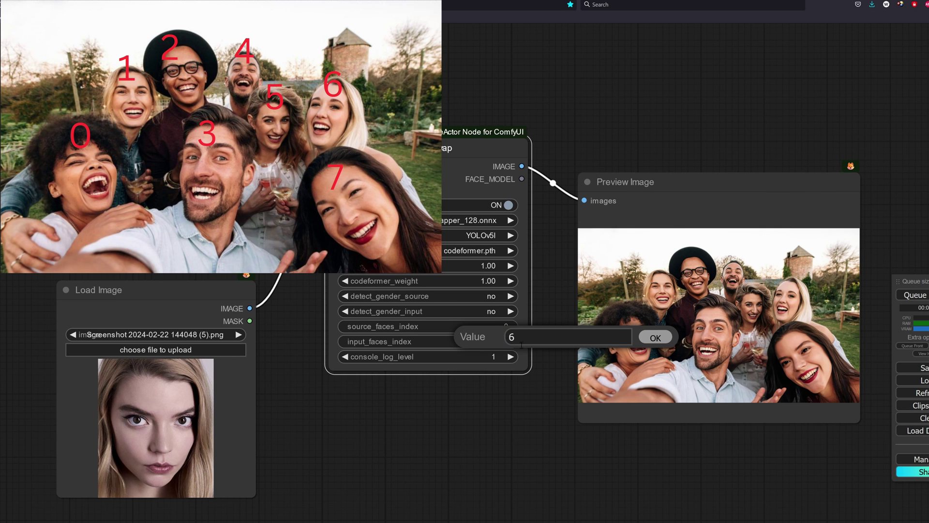
{"action": "key", "text": "Return"}
{"action": "key", "text": "ctrl+Return"}
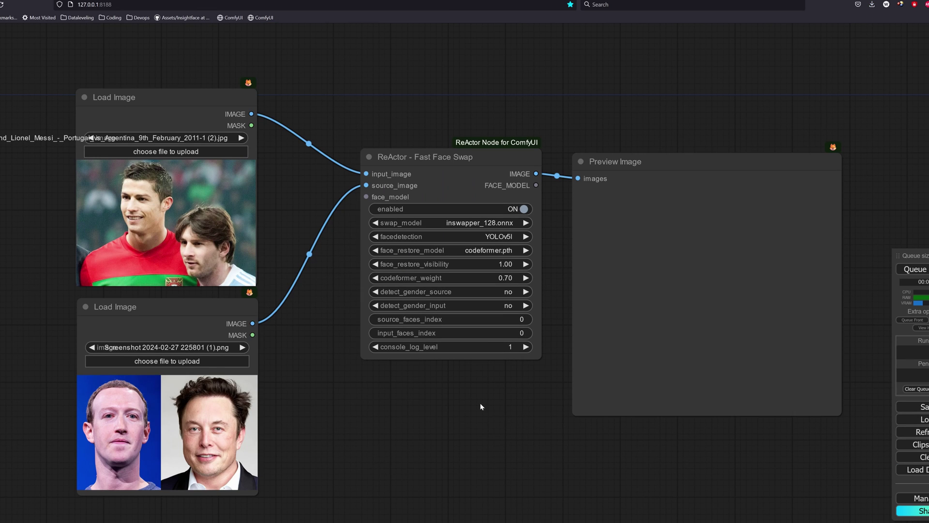
Set source_faces_index to 0,1 and input_faces_index to 0,1
{"action": "left_click", "coordinate": [517, 320]}
{"action": "left_click", "coordinate": [564, 320]}
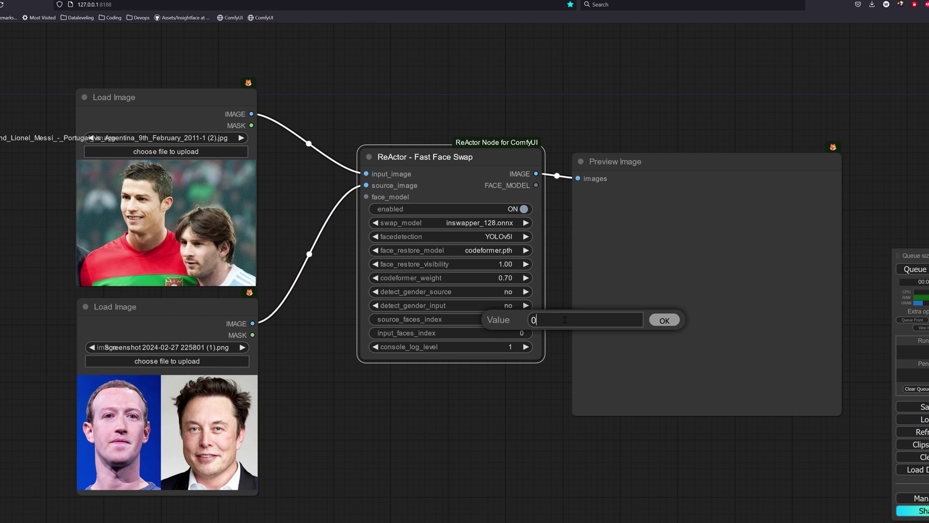
{"action": "type", "text": ",1"}
{"action": "key", "text": "Return"}
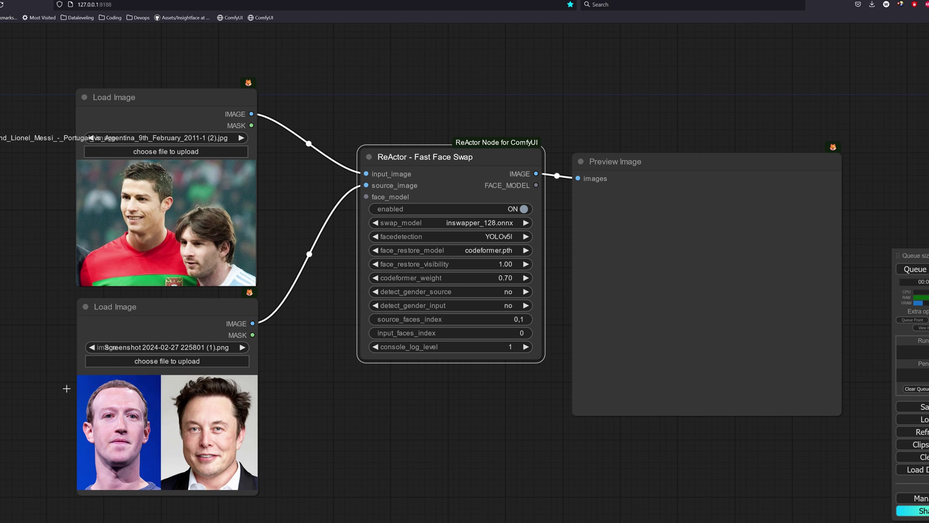
{"action": "left_click", "coordinate": [526, 335]}
{"action": "left_click", "coordinate": [545, 335]}
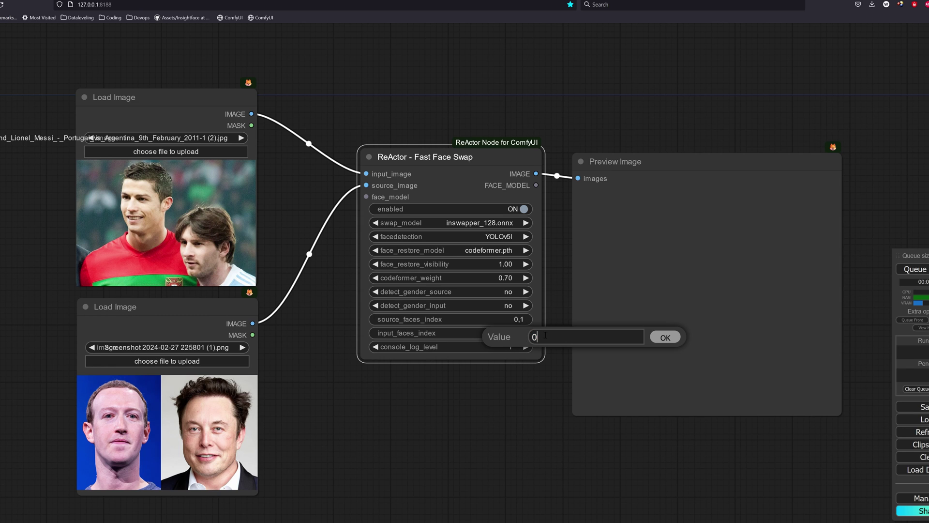
{"action": "type", "text": ",1"}
{"action": "key", "text": "Return"}
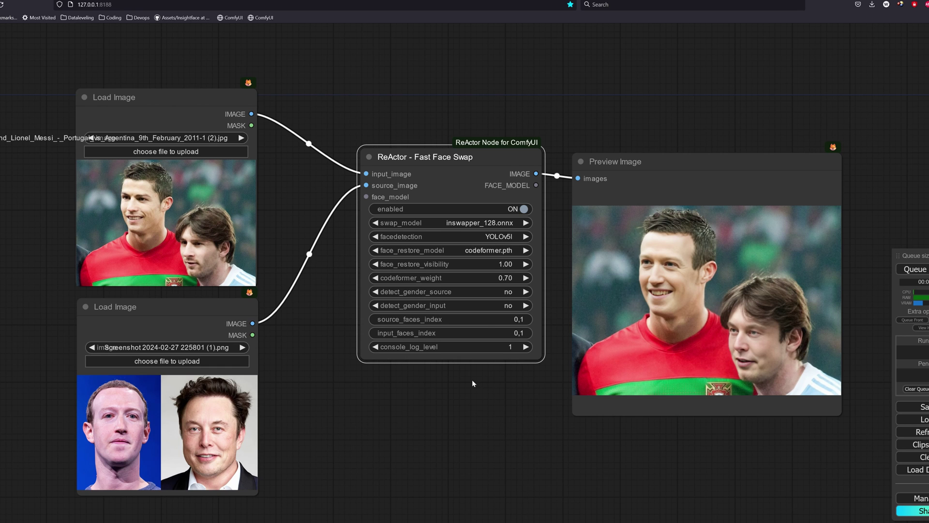
Change source_faces_index to 1,1 and rerun, then select the target image loader node
{"action": "left_click", "coordinate": [511, 321]}
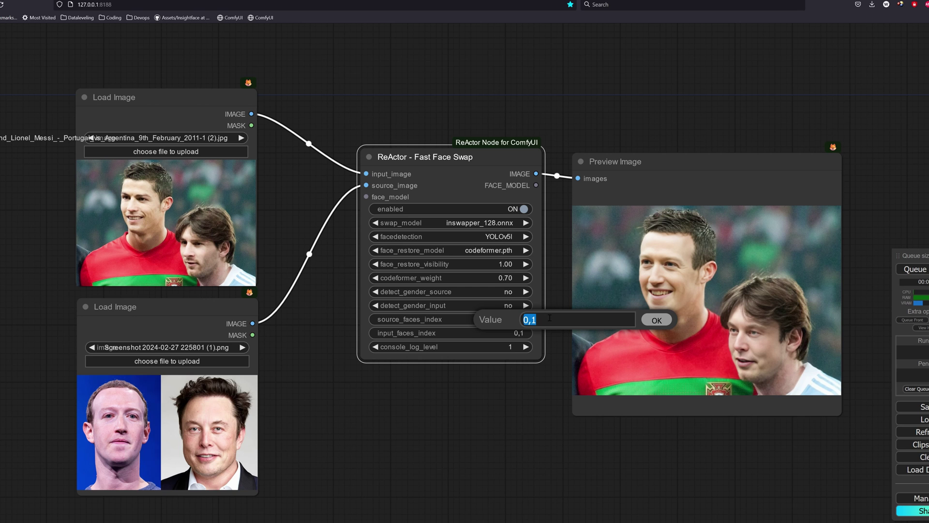
{"action": "left_click", "coordinate": [553, 321]}
{"action": "key", "text": "Return"}
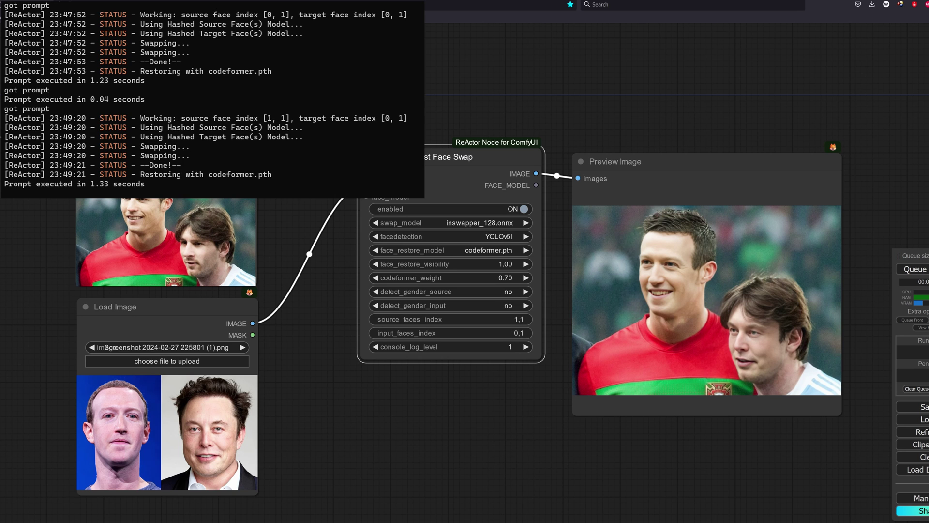
{"action": "left_click", "coordinate": [914, 269]}
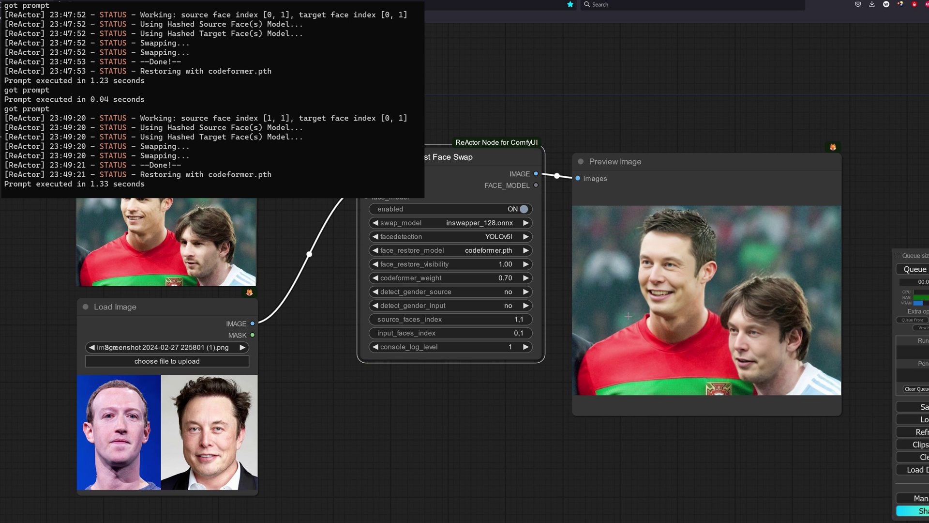
{"action": "left_click", "coordinate": [466, 463]}
{"action": "left_click", "coordinate": [202, 107]}
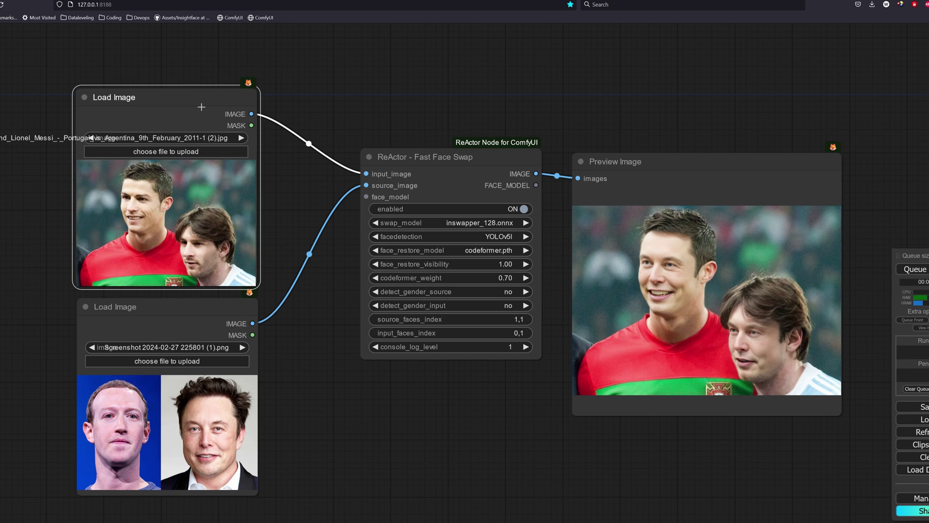
{"action": "key", "text": "Delete"}
{"action": "right_click", "coordinate": [122, 113]}
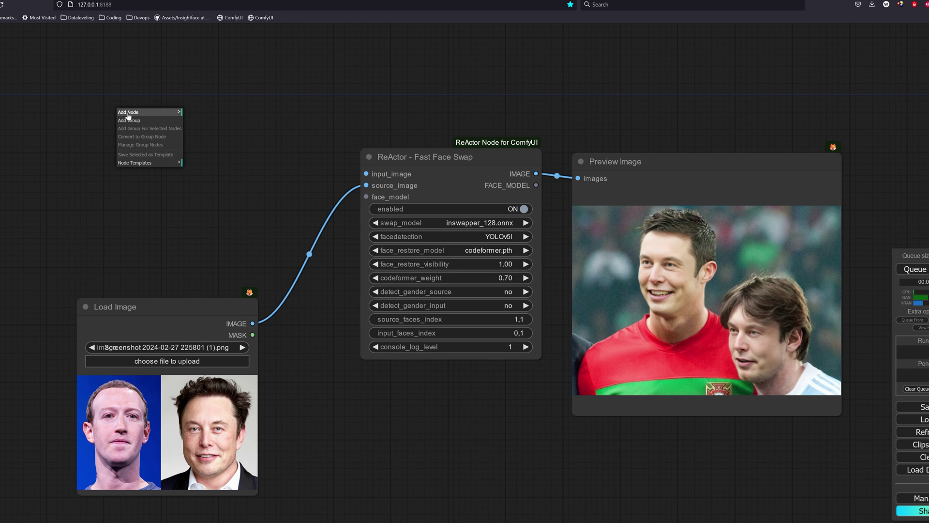
{"action": "left_click", "coordinate": [129, 113]}
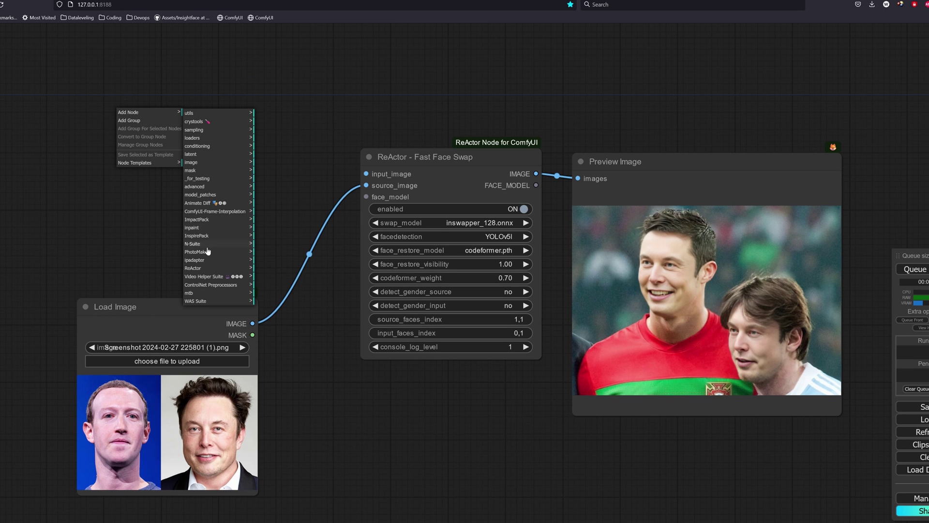
{"action": "left_click", "coordinate": [202, 280]}
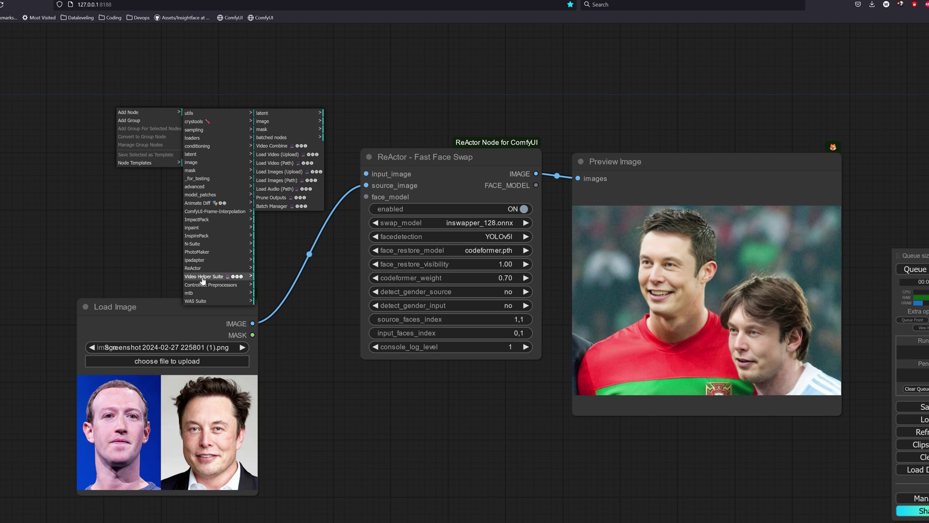
{"action": "left_click", "coordinate": [283, 157]}
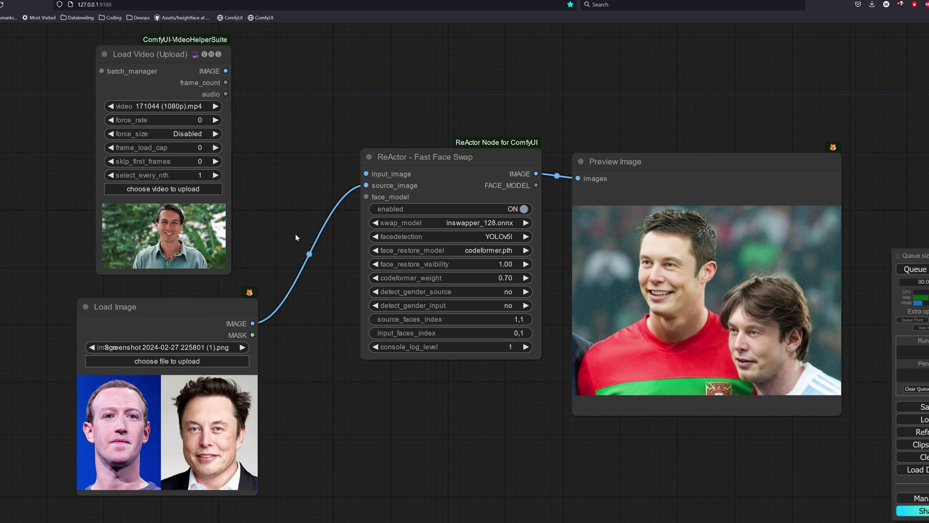
Try the Load Video force_size options Custom Height and Custom Width, then reopen the list
{"action": "left_click", "coordinate": [187, 119]}
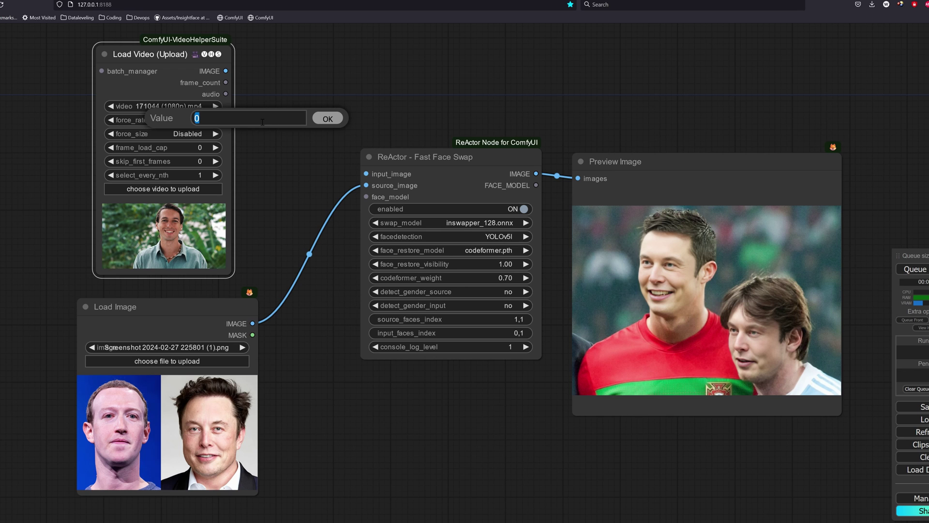
{"action": "left_click", "coordinate": [184, 134]}
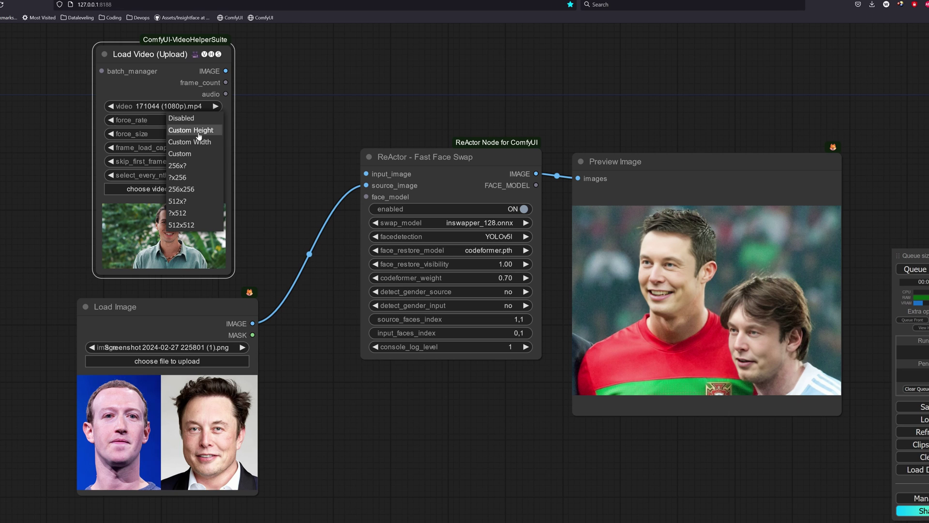
{"action": "left_click", "coordinate": [208, 130]}
{"action": "left_click", "coordinate": [193, 137]}
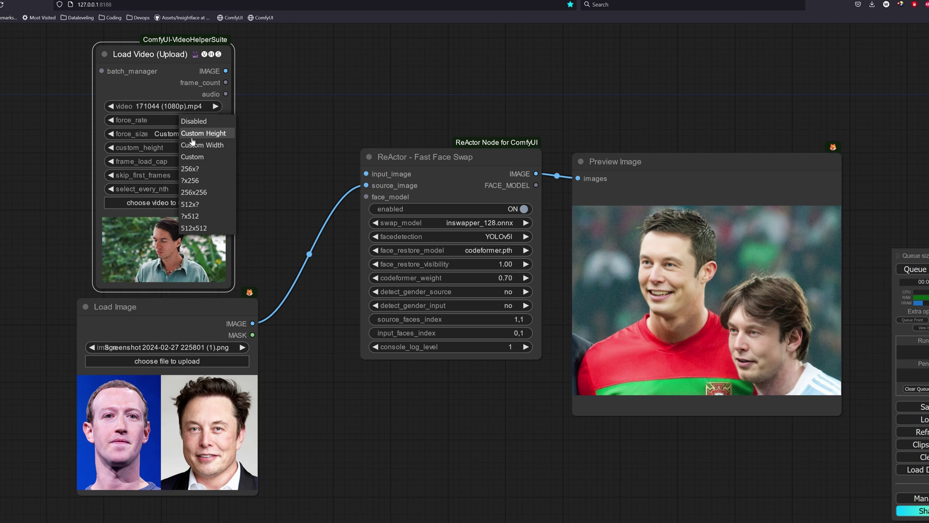
{"action": "left_click", "coordinate": [201, 154]}
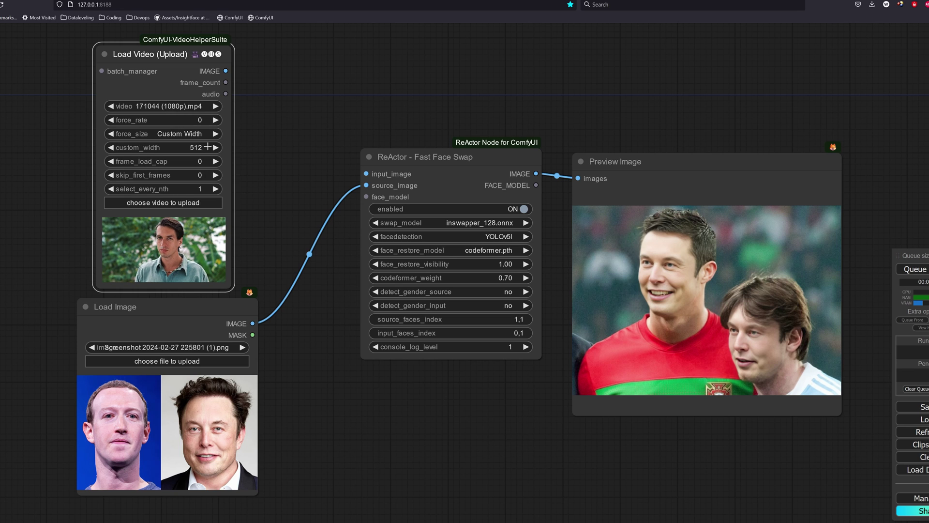
{"action": "left_click", "coordinate": [182, 135]}
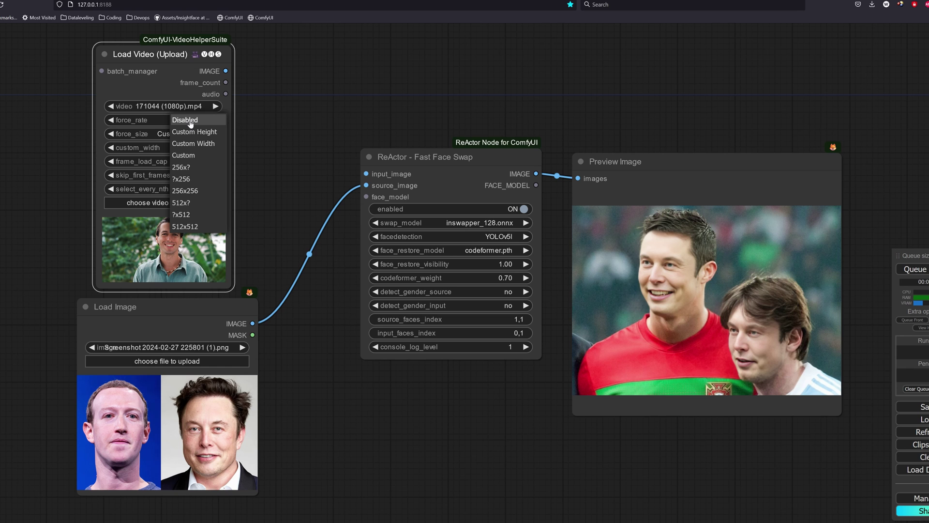
Set force_size to Disabled, preview every second frame (select_every_nth 2) and inspect the 104 frames
{"action": "left_click", "coordinate": [190, 125]}
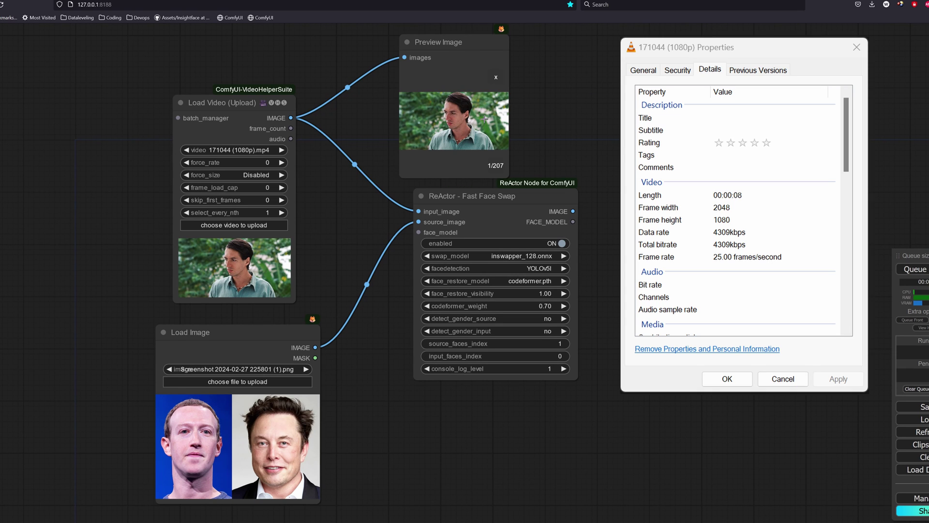
{"action": "left_click", "coordinate": [485, 119]}
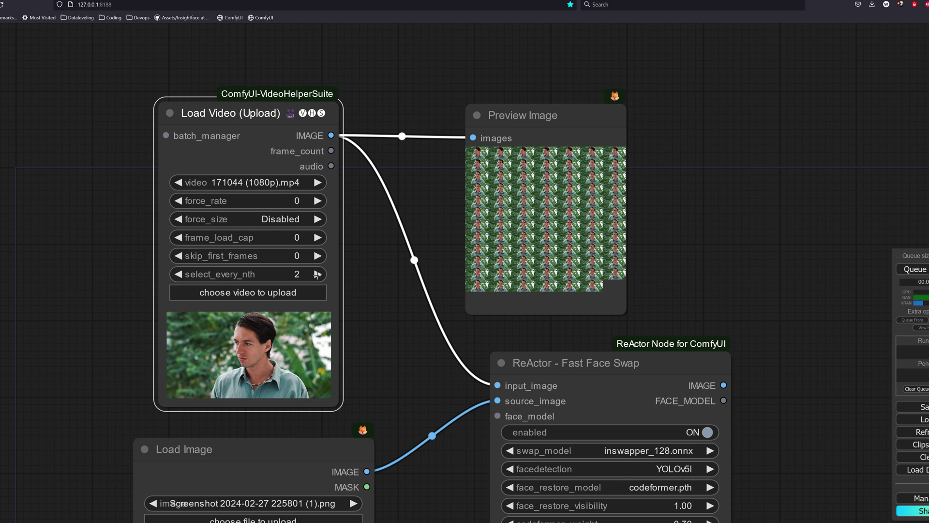
{"action": "double_click", "coordinate": [179, 274]}
{"action": "left_click", "coordinate": [915, 269]}
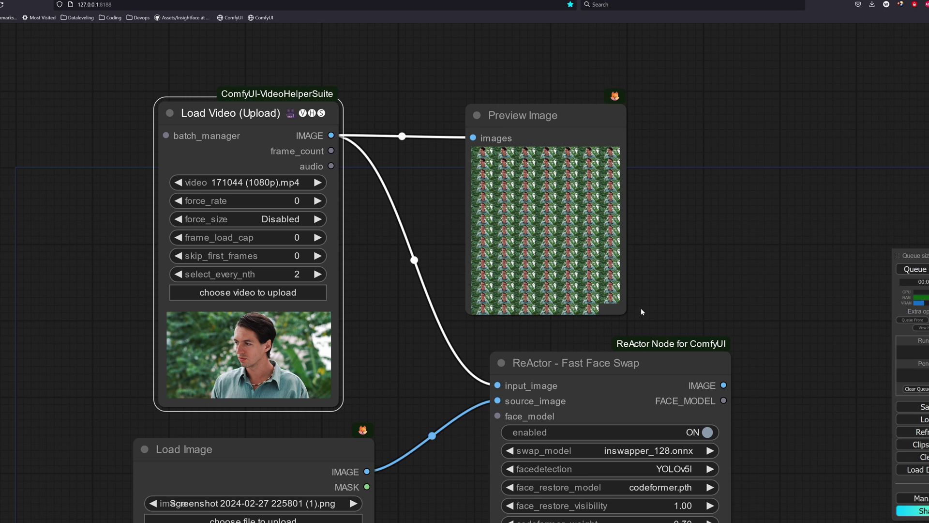
{"action": "left_click", "coordinate": [588, 311]}
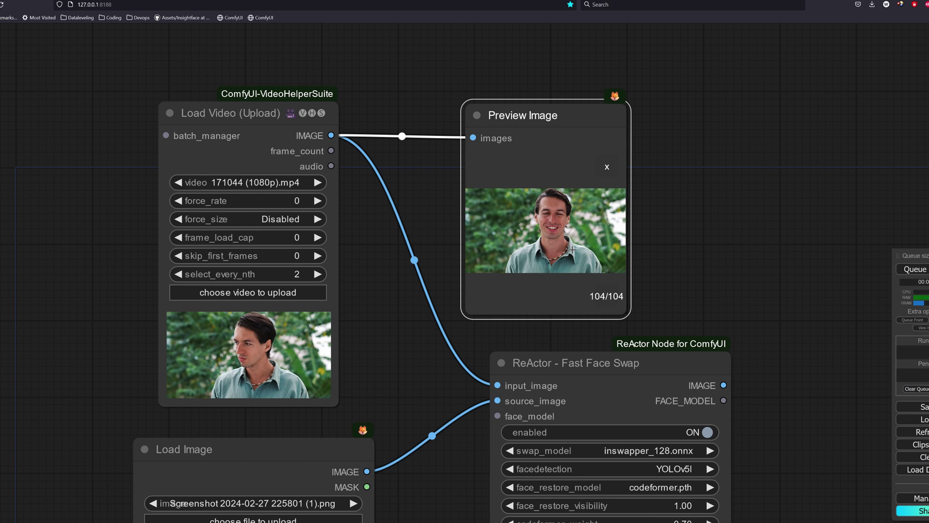
{"action": "left_click", "coordinate": [603, 180]}
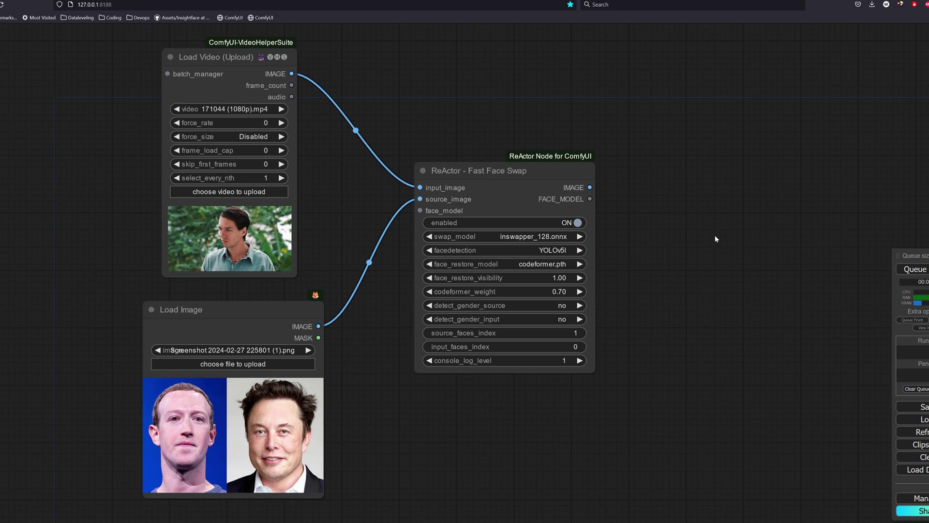
Add a Video Helper Suite Video Combine node beside ReActor and feed it ReActor's IMAGE output
{"action": "right_click", "coordinate": [712, 236]}
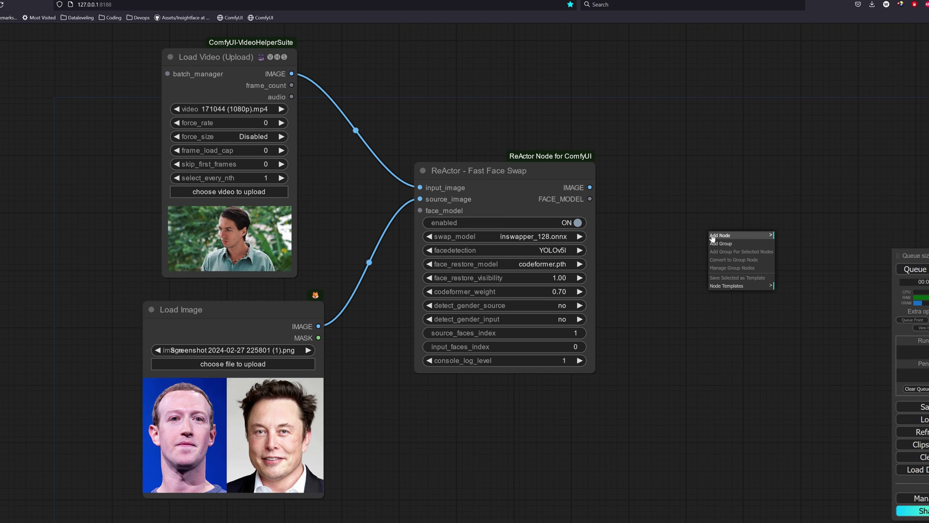
{"action": "left_click", "coordinate": [712, 237]}
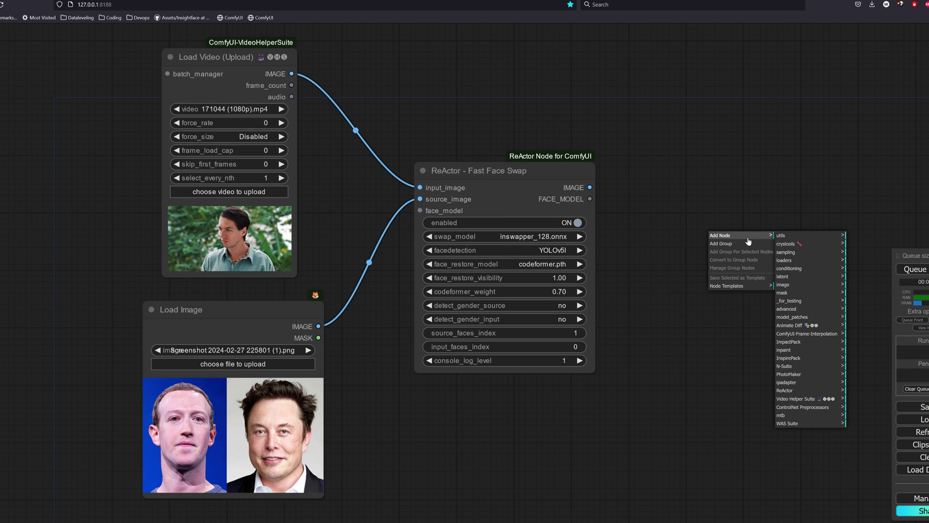
{"action": "left_click", "coordinate": [801, 407]}
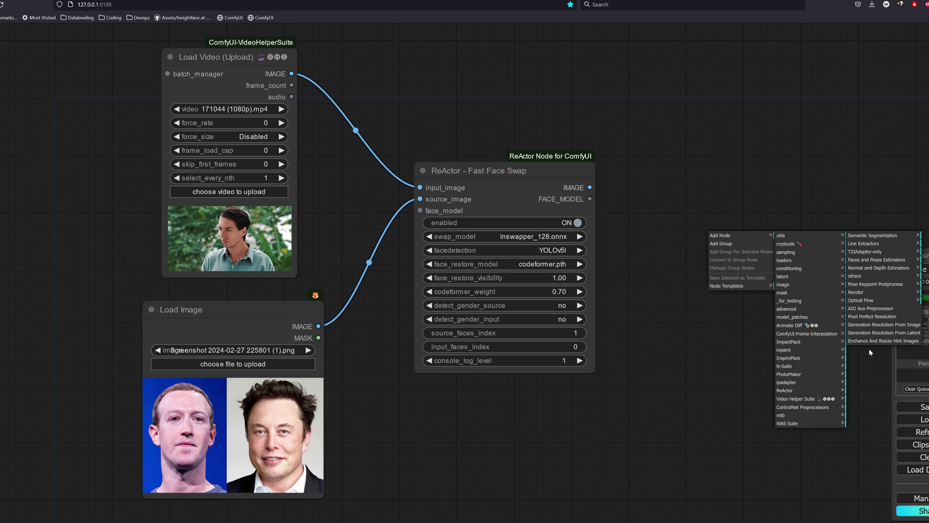
{"action": "left_click", "coordinate": [796, 400]}
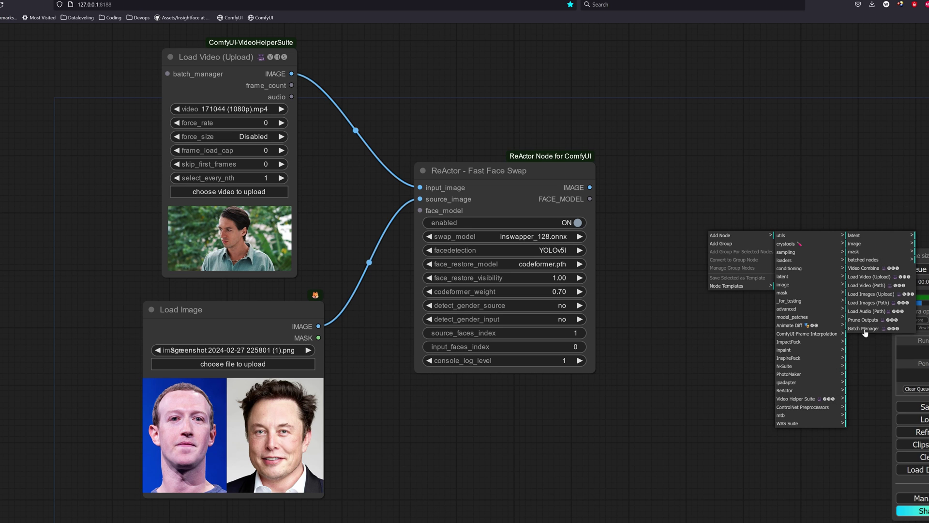
{"action": "left_click", "coordinate": [864, 268]}
{"action": "left_click_drag", "start_coordinate": [812, 239], "coordinate": [760, 193]}
{"action": "left_click_drag", "start_coordinate": [593, 190], "coordinate": [670, 198]}
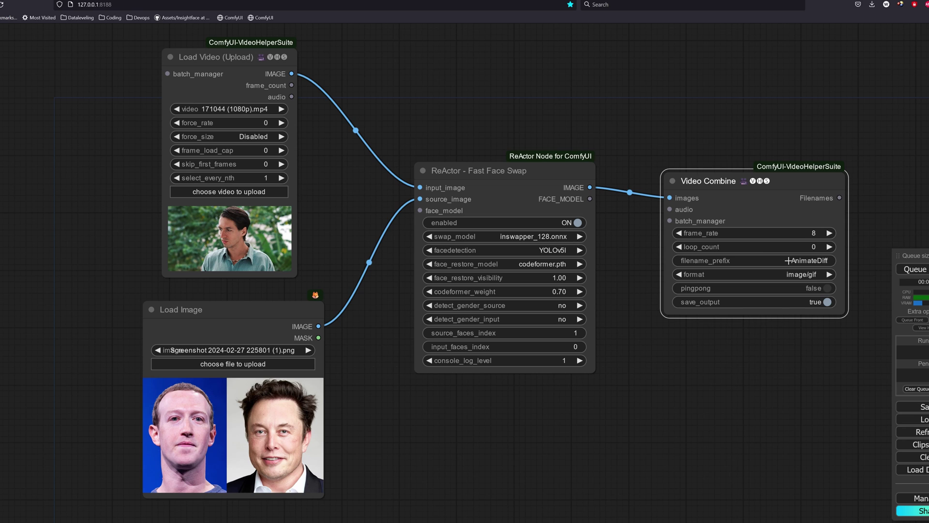
Set the Video Combine frame_rate to 25
{"action": "left_click", "coordinate": [806, 233]}
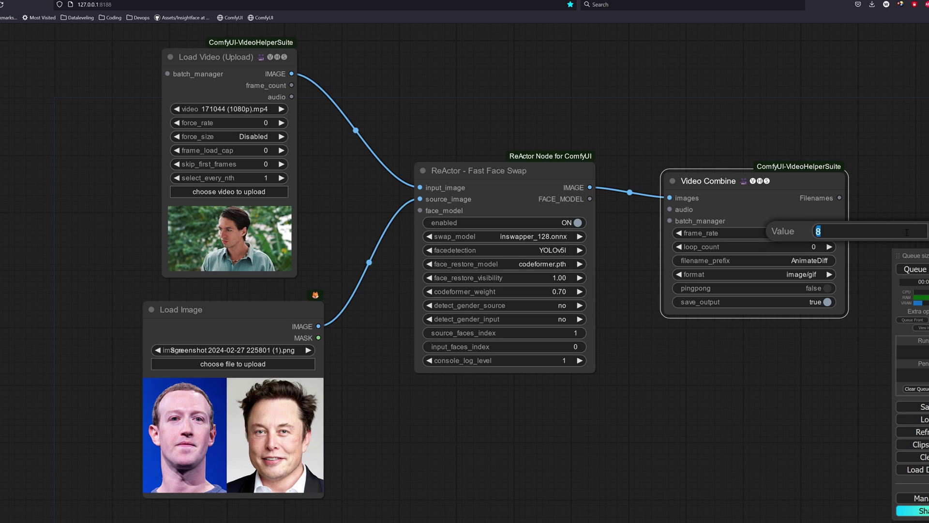
{"action": "type", "text": "25"}
{"action": "key", "text": "Return"}
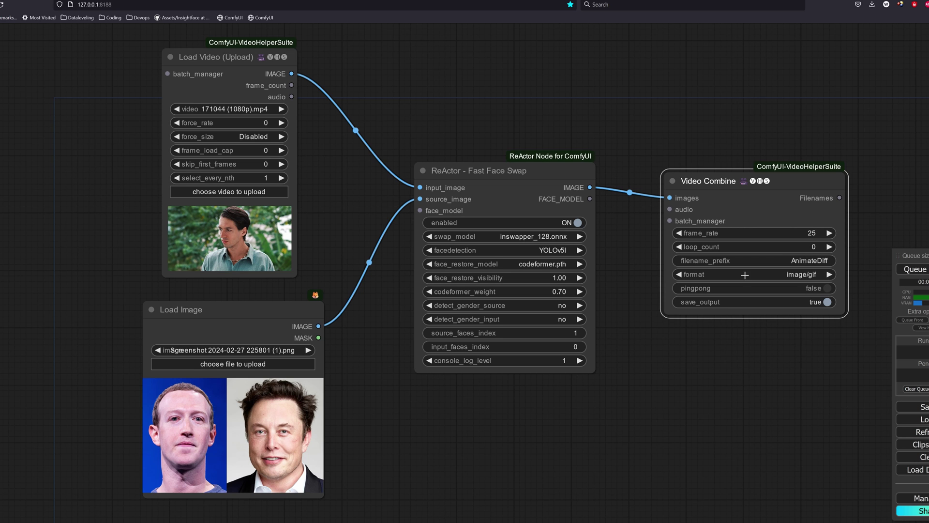
Switch Video Combine from ProRes to video/h264-mp4 with yuv420p pixel format and crf 19
{"action": "left_click_drag", "start_coordinate": [724, 358], "coordinate": [673, 358]}
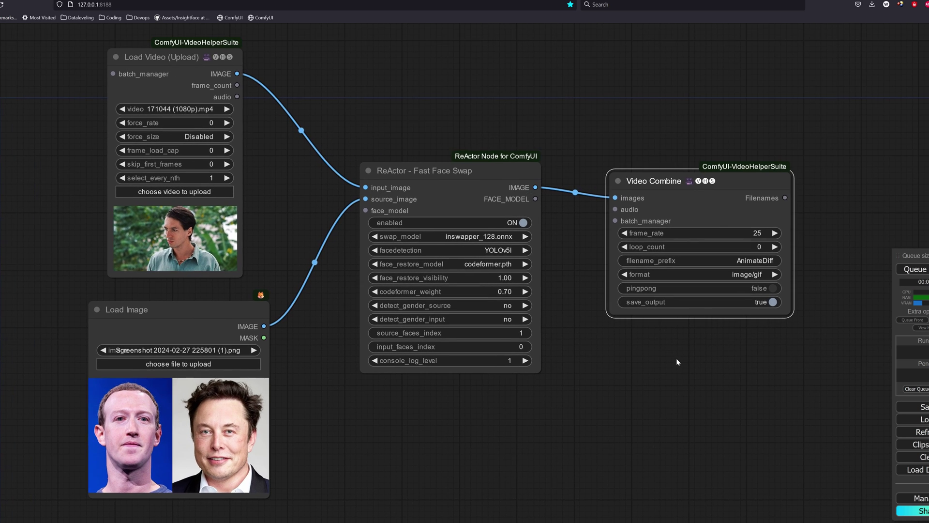
{"action": "left_click", "coordinate": [738, 276]}
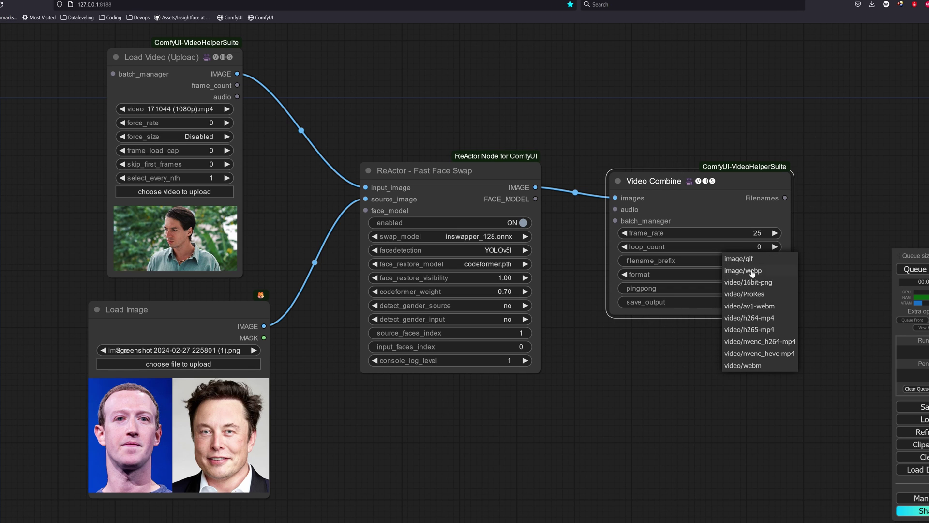
{"action": "left_click", "coordinate": [754, 295]}
{"action": "left_click", "coordinate": [745, 274]}
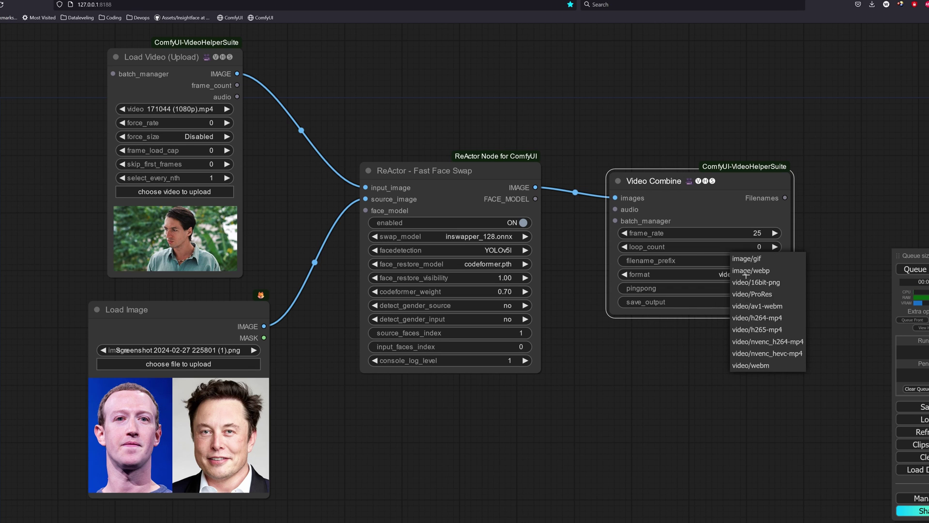
{"action": "left_click", "coordinate": [757, 320]}
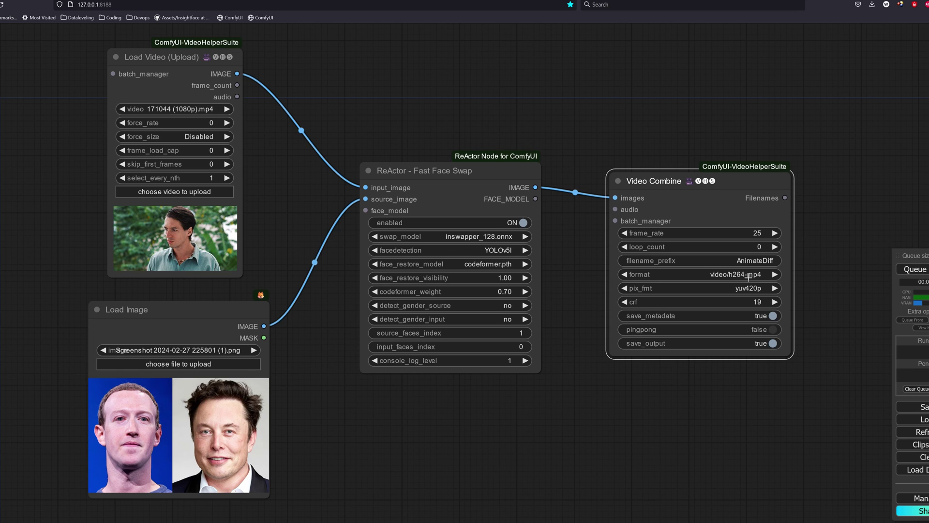
{"action": "left_click", "coordinate": [750, 289]}
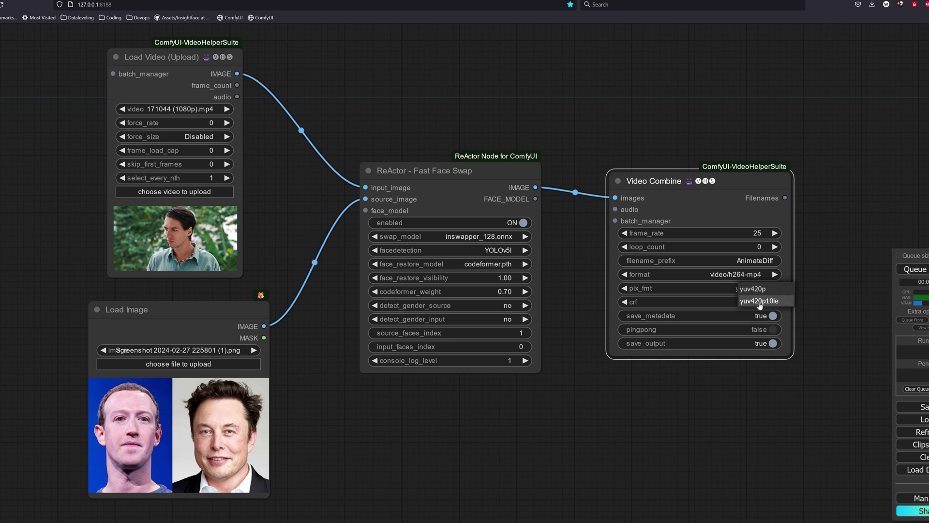
{"action": "left_click", "coordinate": [758, 289]}
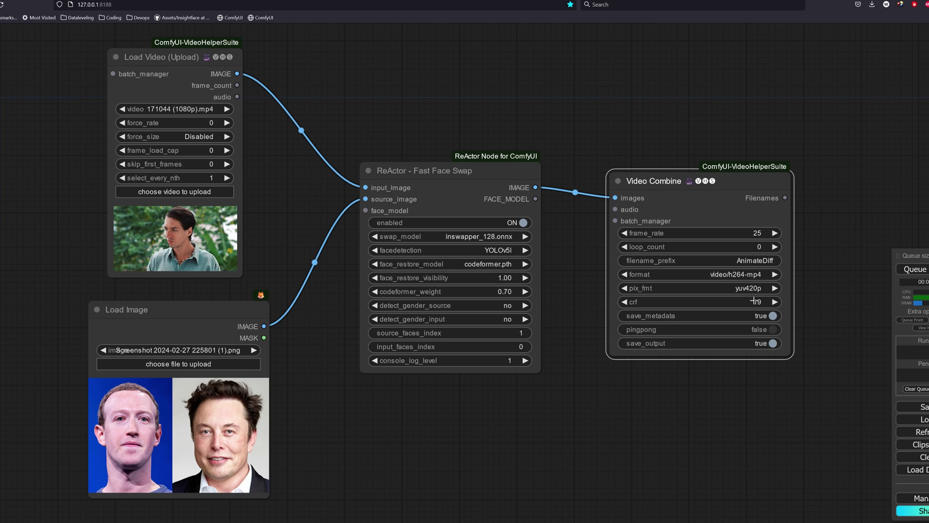
{"action": "left_click_drag", "start_coordinate": [754, 301], "coordinate": [752, 302]}
Try nvenc h264 MP4 and av1 webm output formats, then return to h264 MP4
{"action": "left_click", "coordinate": [739, 275]}
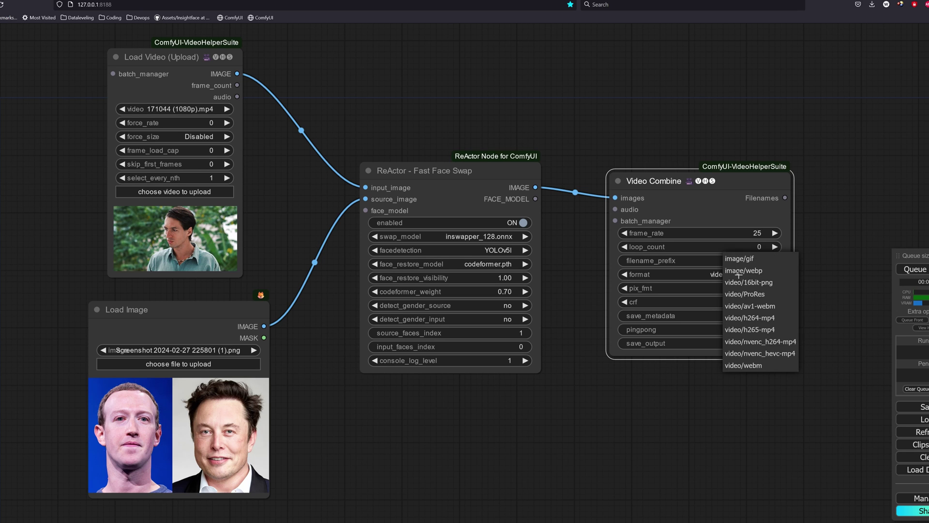
{"action": "left_click", "coordinate": [764, 342]}
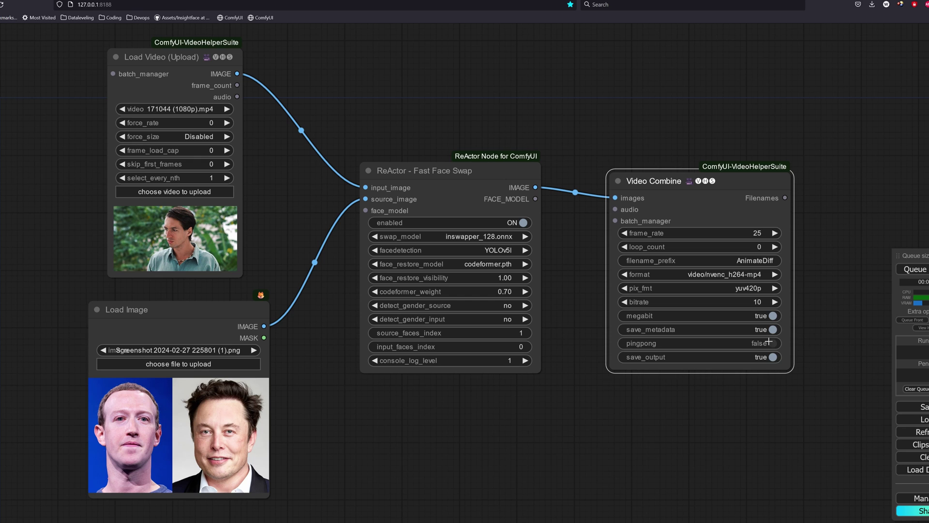
{"action": "left_click", "coordinate": [749, 275]}
{"action": "left_click", "coordinate": [764, 312]}
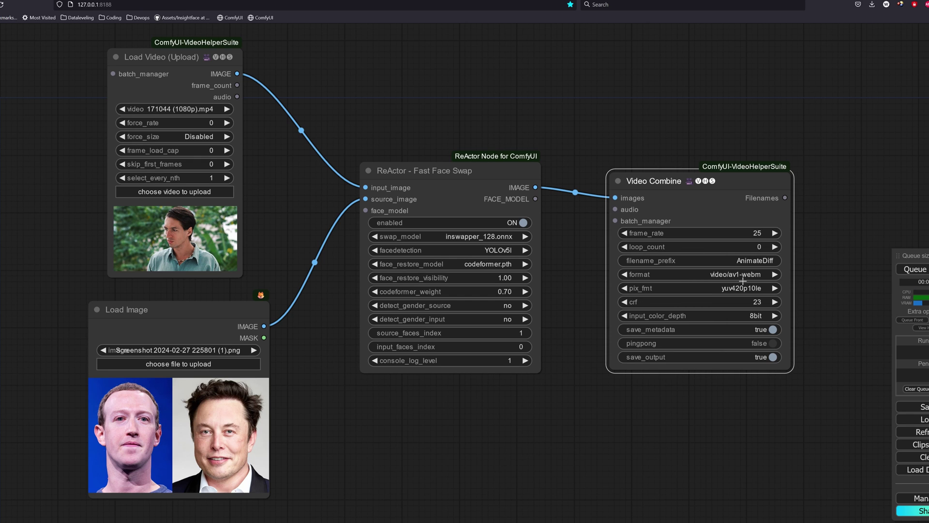
{"action": "left_click", "coordinate": [744, 276]}
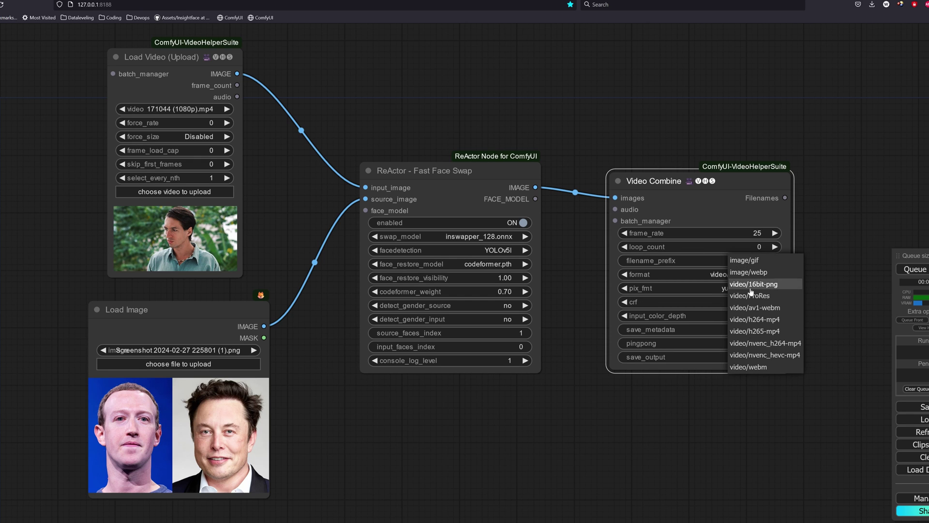
{"action": "left_click", "coordinate": [759, 320]}
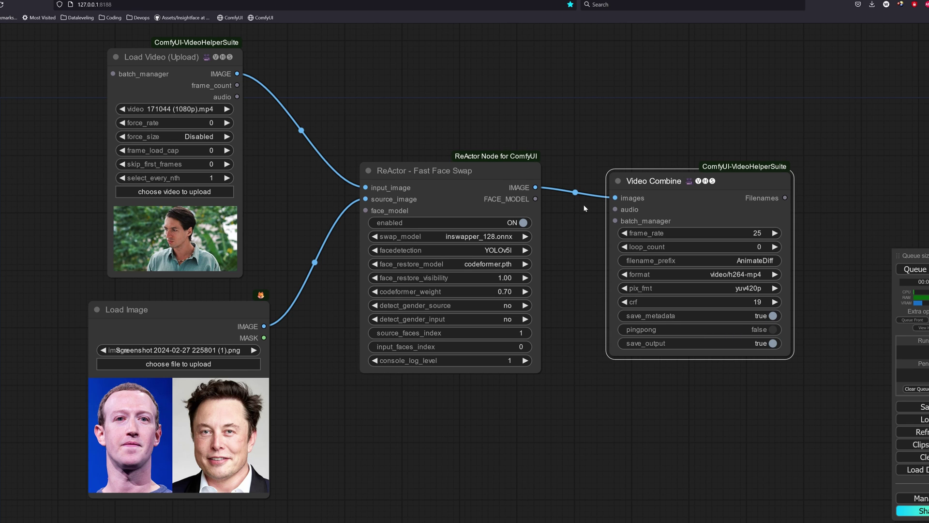
Deselect Video Combine and queue the prompt to render the face-swapped video
{"action": "left_click", "coordinate": [573, 334]}
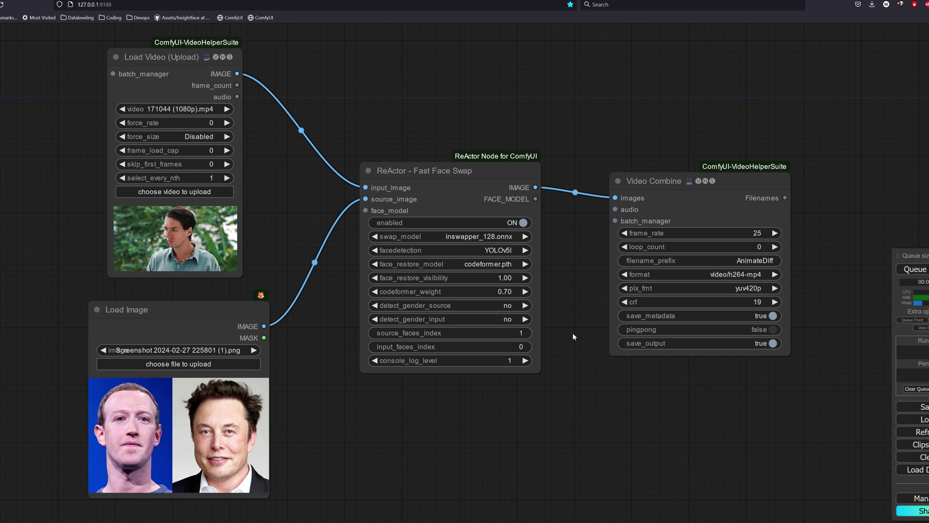
{"action": "left_click", "coordinate": [922, 274]}
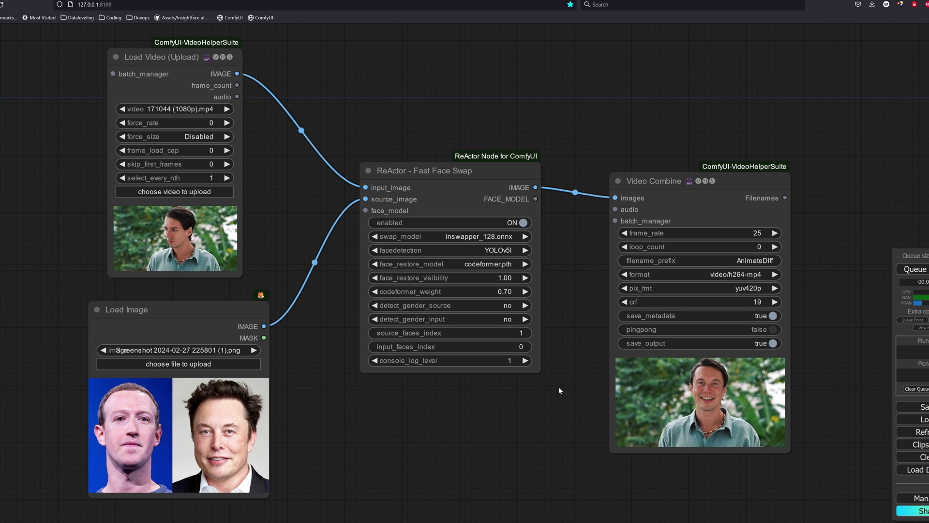
Zoom into the Video Combine preview and bring up that node's context menu
{"action": "scroll", "coordinate": [796, 431], "scroll_direction": "up", "scroll_amount": 5}
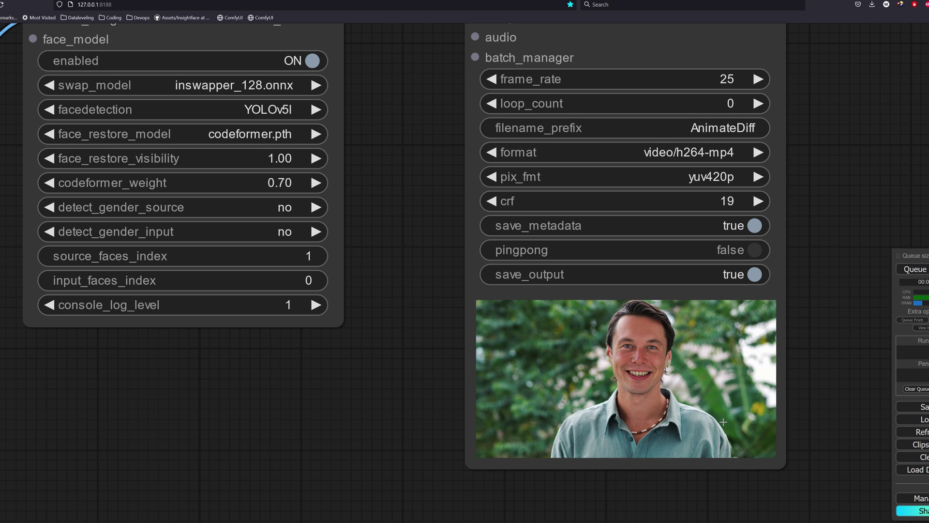
{"action": "scroll", "coordinate": [592, 396], "scroll_direction": "up", "scroll_amount": 2}
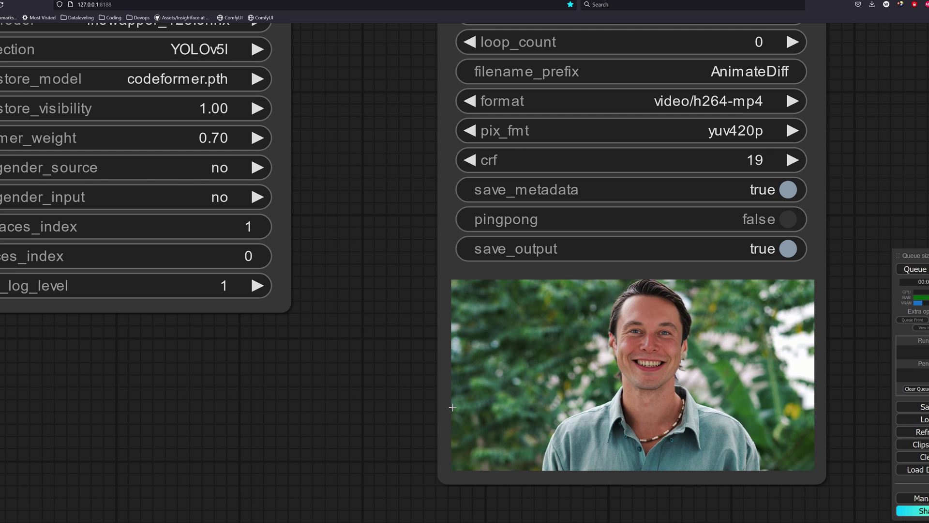
{"action": "right_click", "coordinate": [560, 247]}
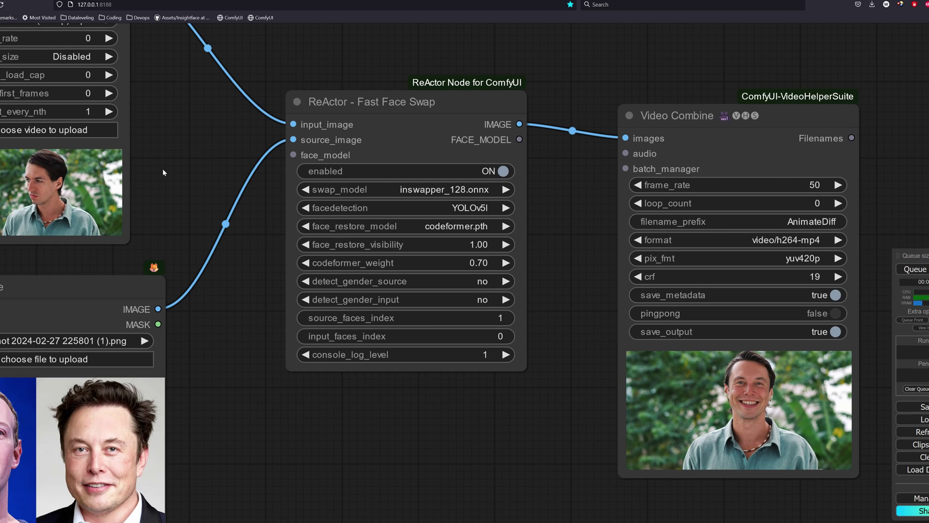
Raise Load Video's select_every_nth to 5 so only every 5th frame loads
{"action": "left_click_drag", "start_coordinate": [207, 182], "coordinate": [332, 266]}
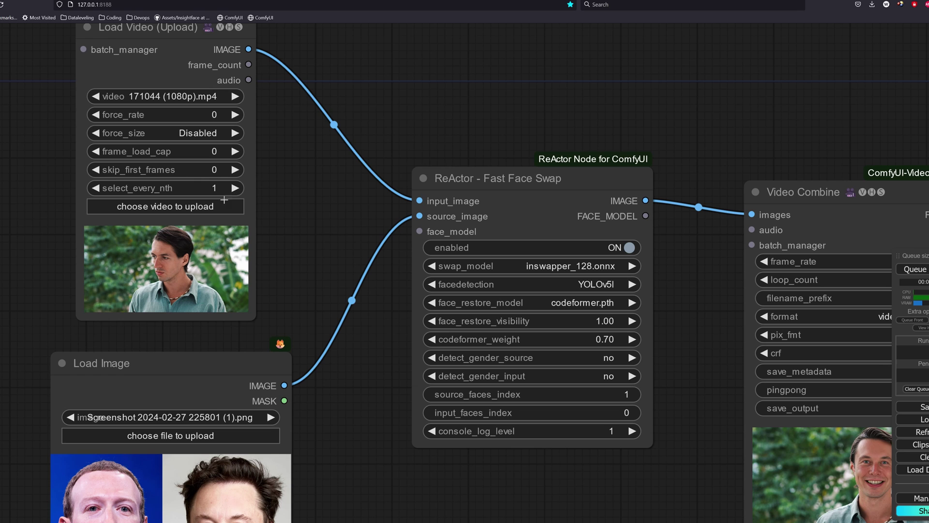
{"action": "left_click", "coordinate": [235, 188]}
{"action": "left_click", "coordinate": [235, 188]}
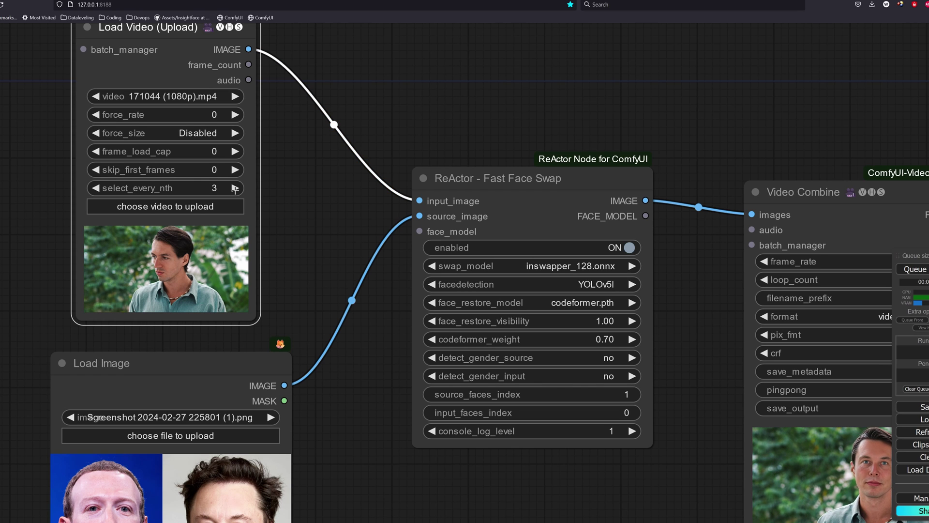
{"action": "left_click", "coordinate": [235, 189]}
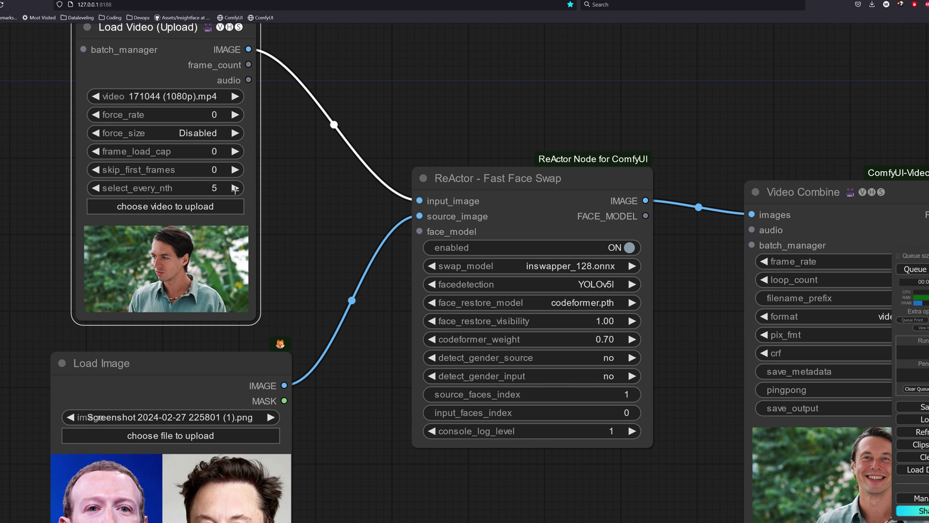
Move ReActor left and Video Combine right to make room for a new node
{"action": "left_click_drag", "start_coordinate": [506, 199], "coordinate": [458, 204]}
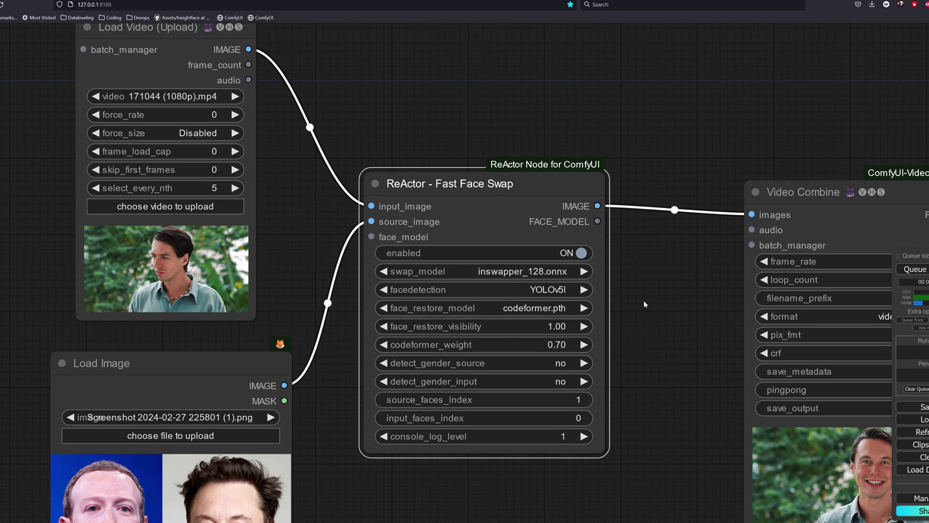
{"action": "left_click_drag", "start_coordinate": [711, 354], "coordinate": [480, 311]}
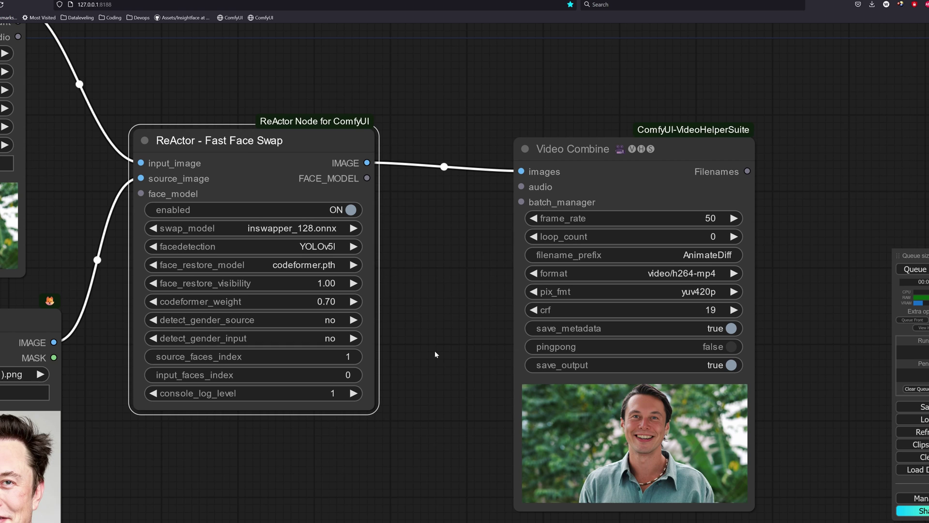
{"action": "scroll", "coordinate": [435, 351], "scroll_direction": "down", "scroll_amount": 3}
{"action": "scroll", "coordinate": [494, 363], "scroll_direction": "down", "scroll_amount": 2}
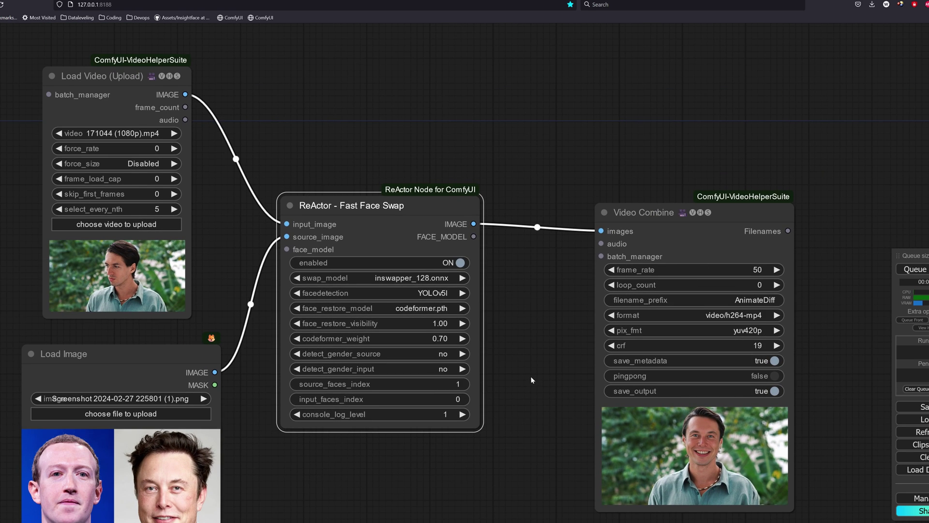
{"action": "left_click_drag", "start_coordinate": [532, 380], "coordinate": [526, 357]}
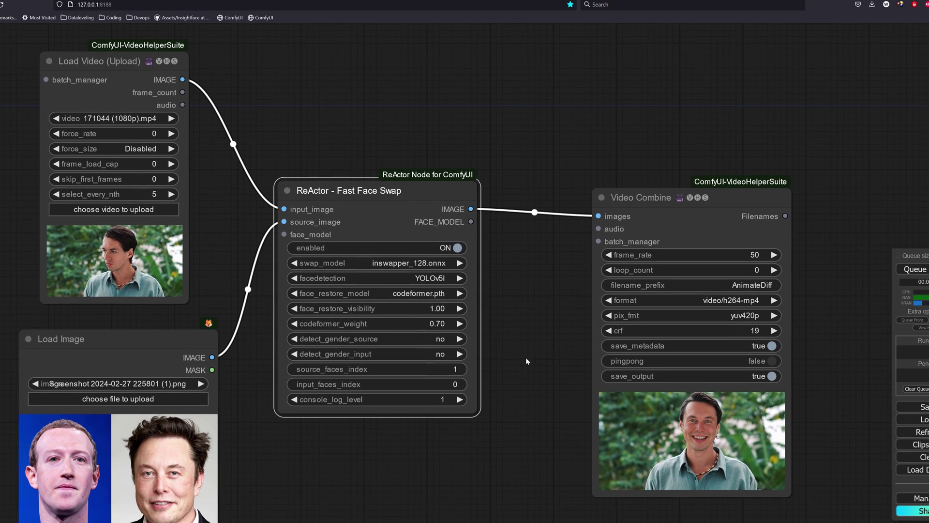
{"action": "left_click_drag", "start_coordinate": [663, 222], "coordinate": [792, 224]}
Add a FILM VFI node from ComfyUI-Frame-Interpolation > VFI with multiplier 5
{"action": "right_click", "coordinate": [526, 342]}
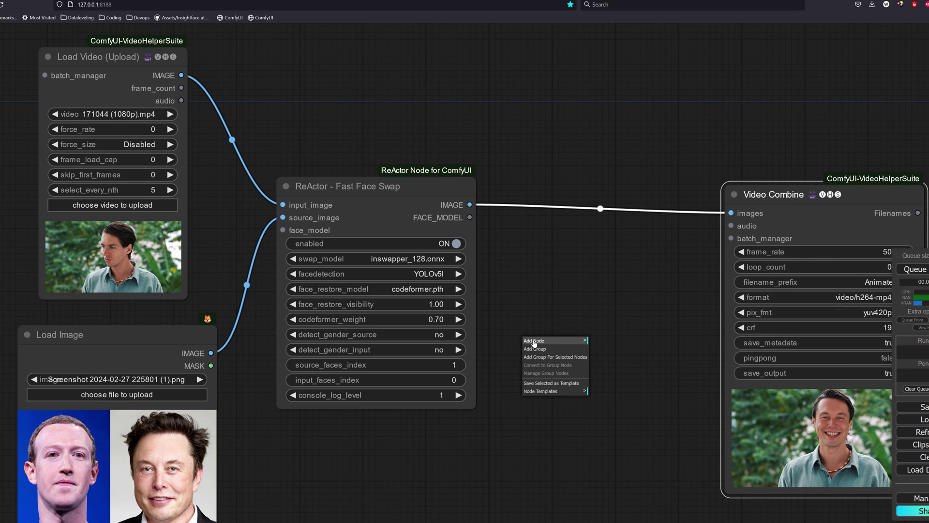
{"action": "left_click", "coordinate": [530, 340]}
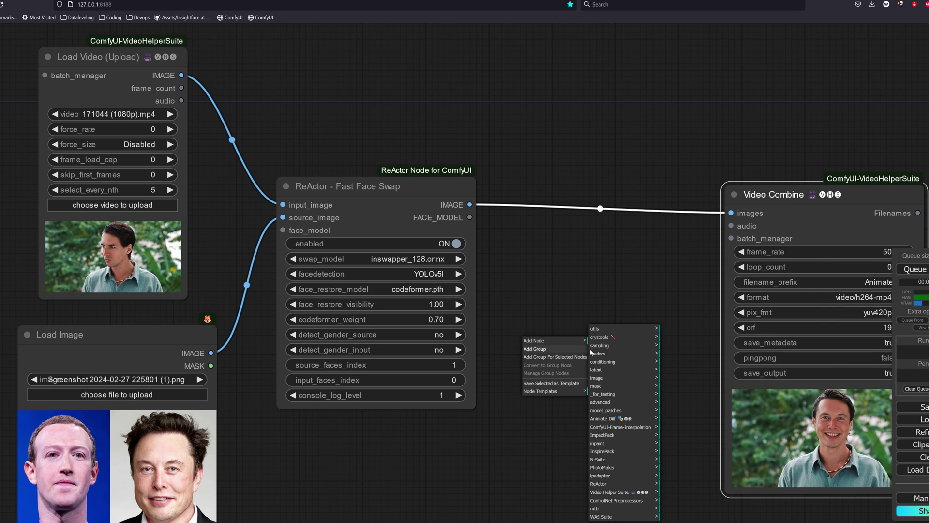
{"action": "left_click", "coordinate": [620, 427]}
{"action": "left_click", "coordinate": [667, 349]}
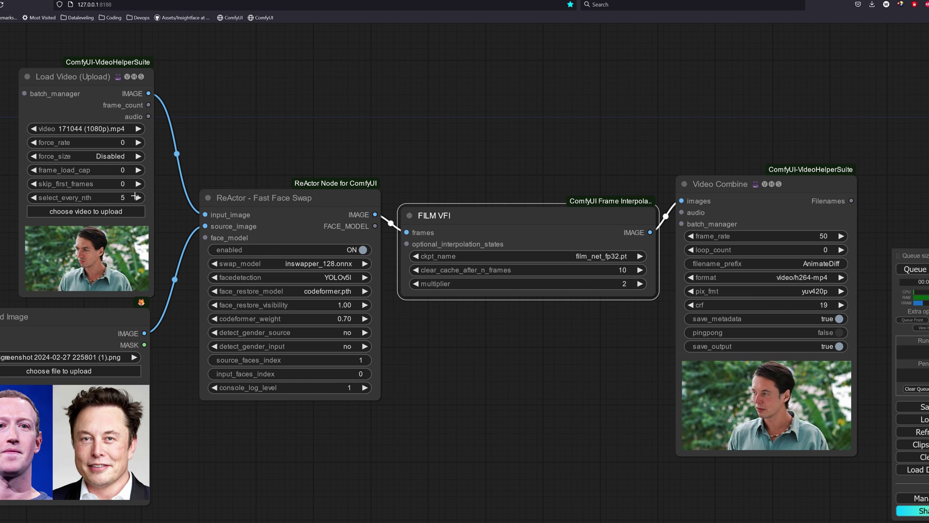
{"action": "left_click", "coordinate": [624, 284]}
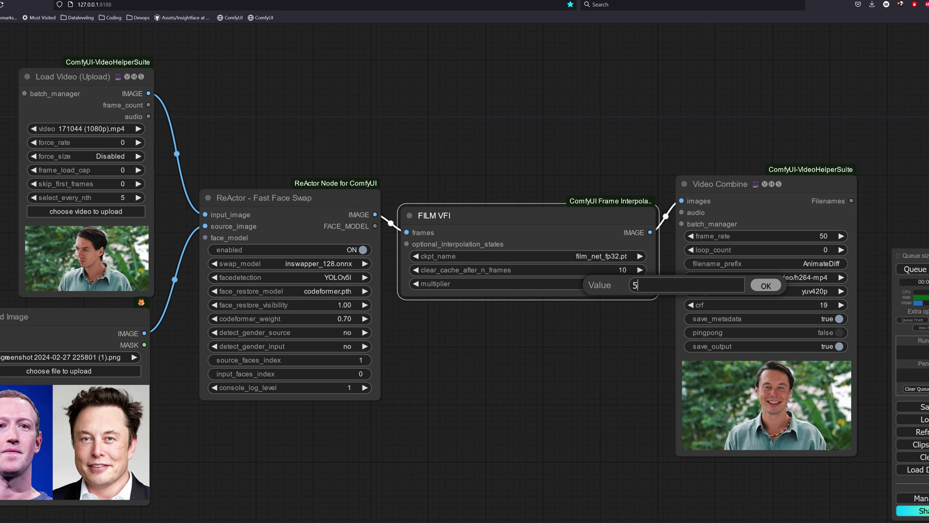
{"action": "key", "text": "Return"}
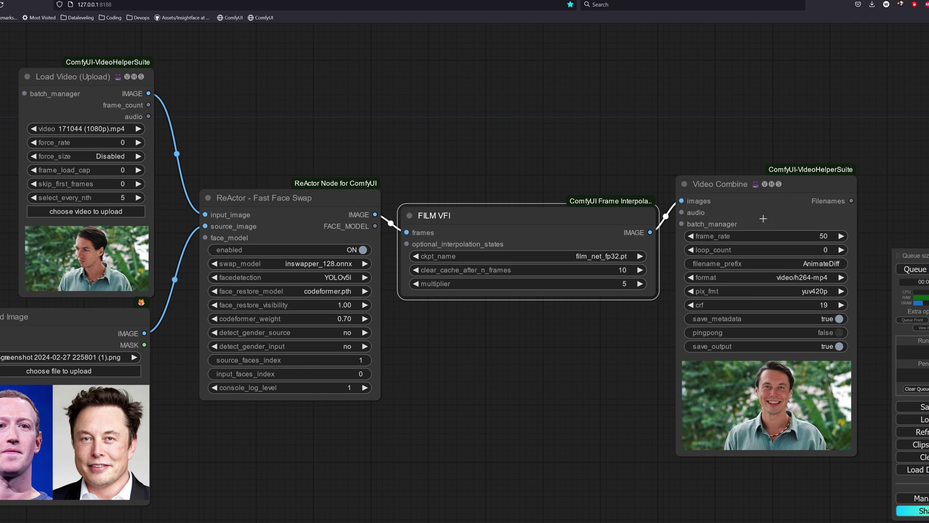
Set the Video Combine frame_rate to 25
{"action": "left_click_drag", "start_coordinate": [763, 218], "coordinate": [773, 221]}
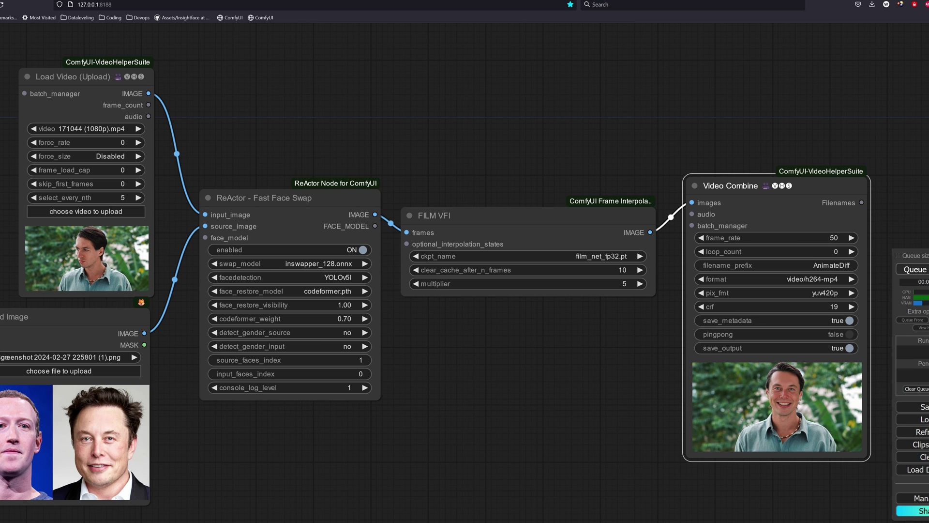
{"action": "left_click", "coordinate": [810, 238]}
{"action": "type", "text": "25"}
{"action": "key", "text": "Return"}
{"action": "right_click", "coordinate": [760, 368]}
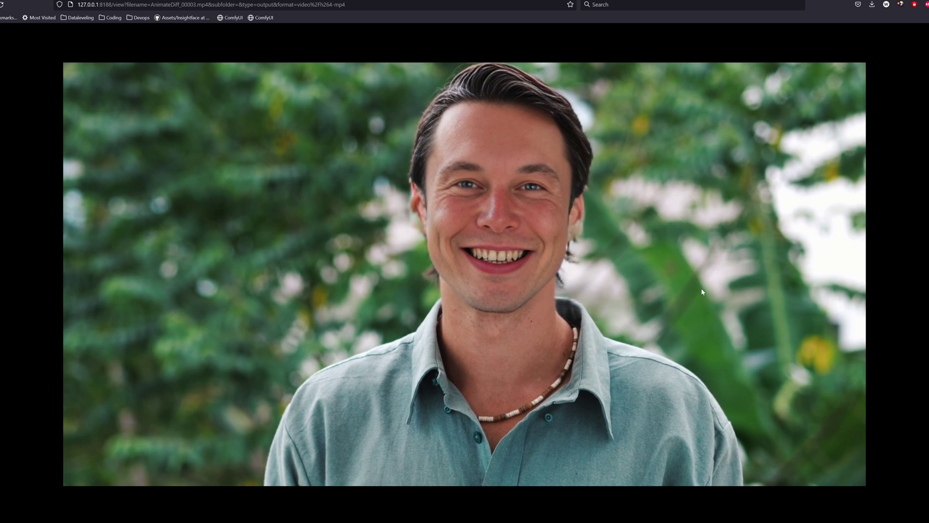
{"action": "key", "text": "alt+Left"}
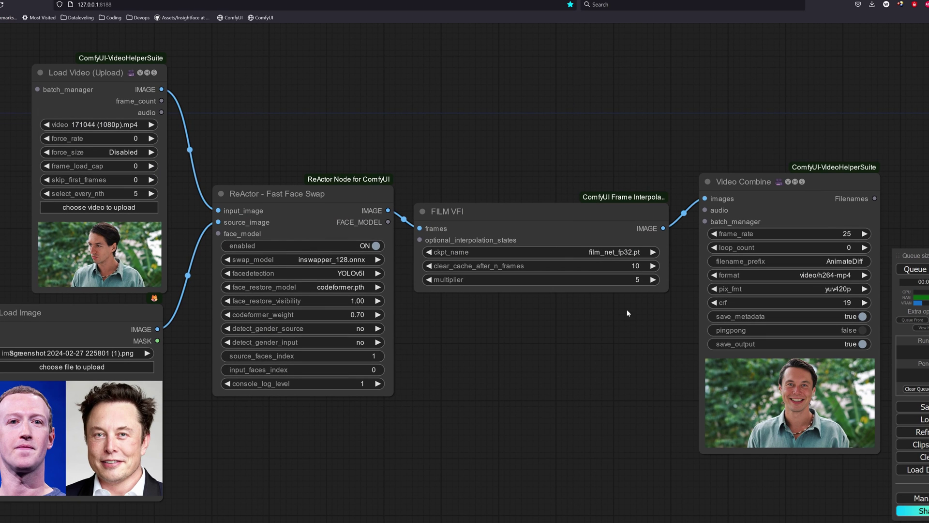
Set the FILM VFI multiplier to 10 and the Video Combine frame_rate to 50
{"action": "left_click", "coordinate": [634, 281]}
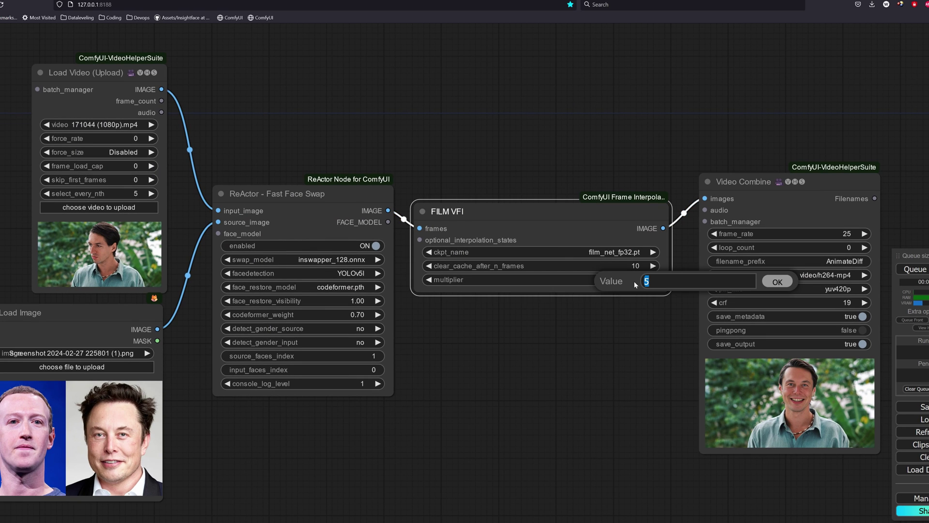
{"action": "type", "text": "10"}
{"action": "key", "text": "Return"}
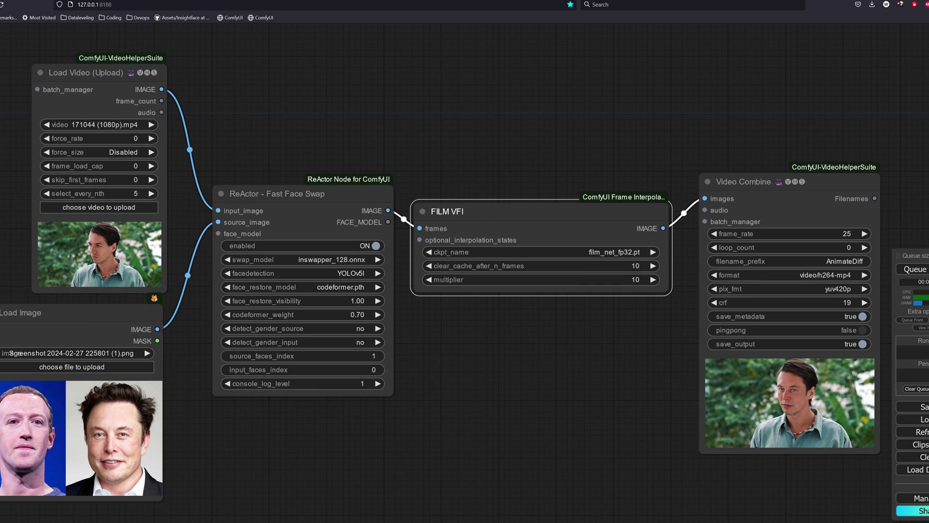
{"action": "left_click", "coordinate": [839, 235]}
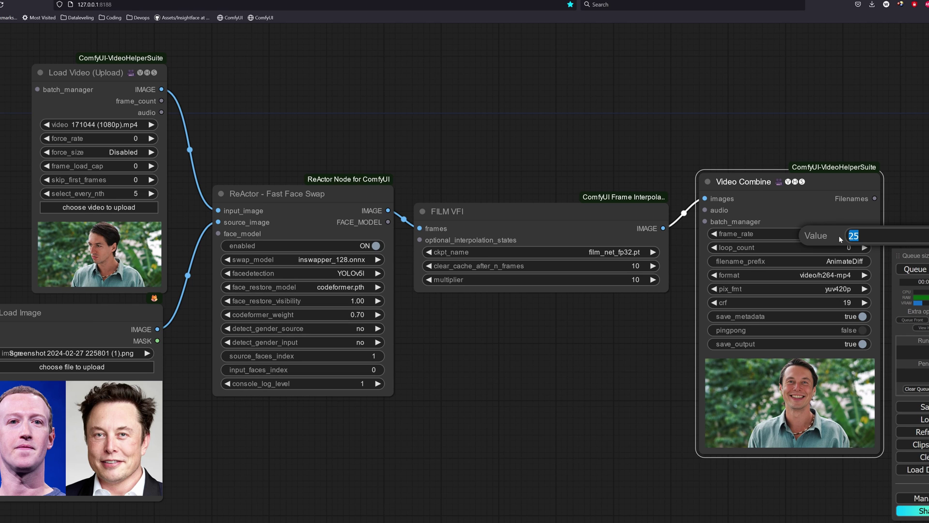
{"action": "type", "text": "50"}
{"action": "key", "text": "Return"}
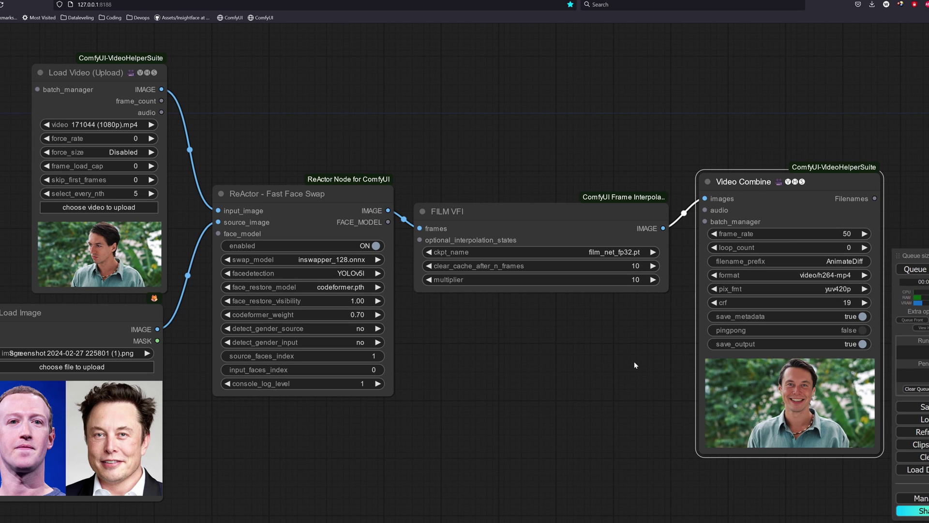
Bring up the context menu on the Video Combine node
{"action": "right_click", "coordinate": [767, 393]}
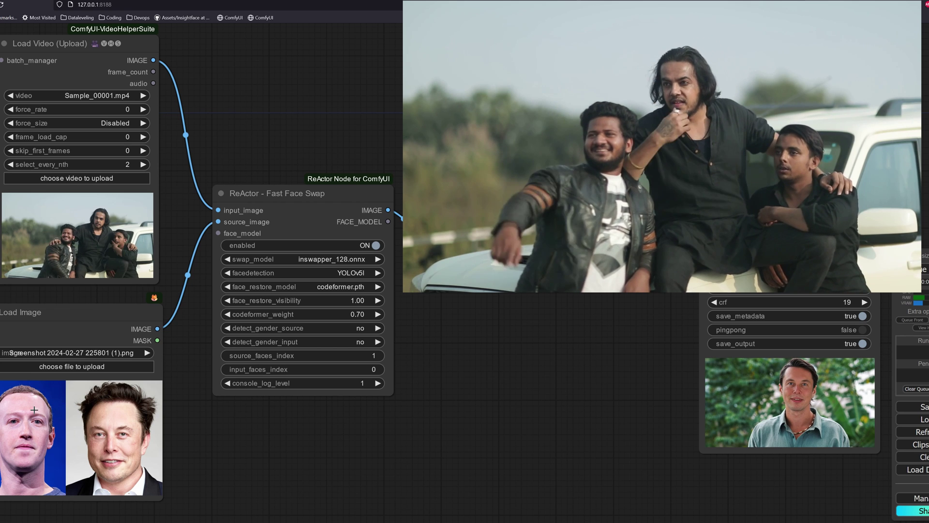
Set ReActor's input_faces_index and source_faces_index both to 0,1
{"action": "left_click", "coordinate": [362, 370]}
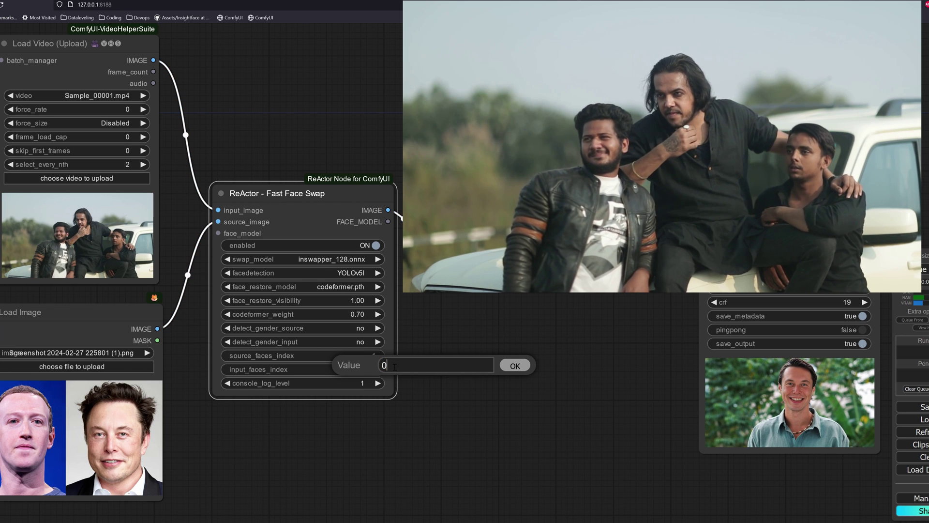
{"action": "type", "text": "0,"}
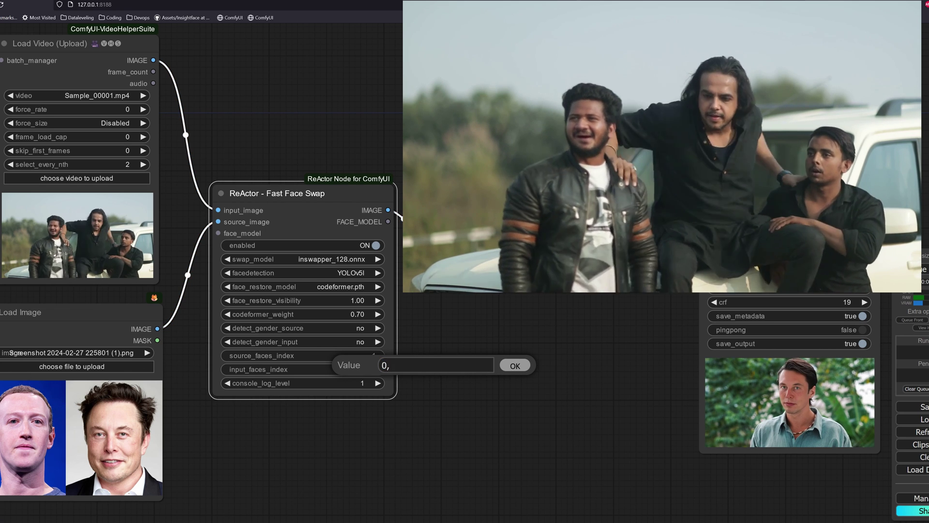
{"action": "type", "text": "1"}
{"action": "key", "text": "Return"}
{"action": "left_click", "coordinate": [339, 356]}
{"action": "type", "text": "1"}
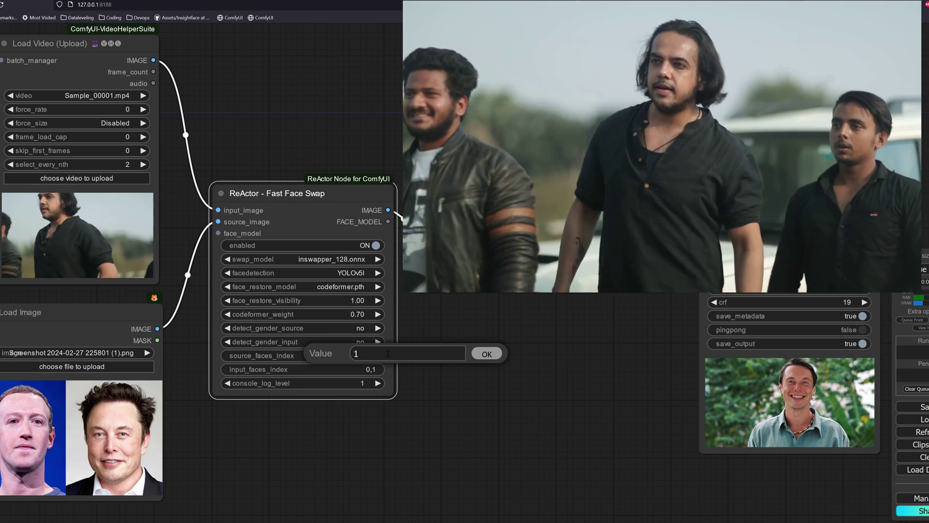
{"action": "key", "text": "BackSpace"}
{"action": "type", "text": "0,1"}
{"action": "key", "text": "Return"}
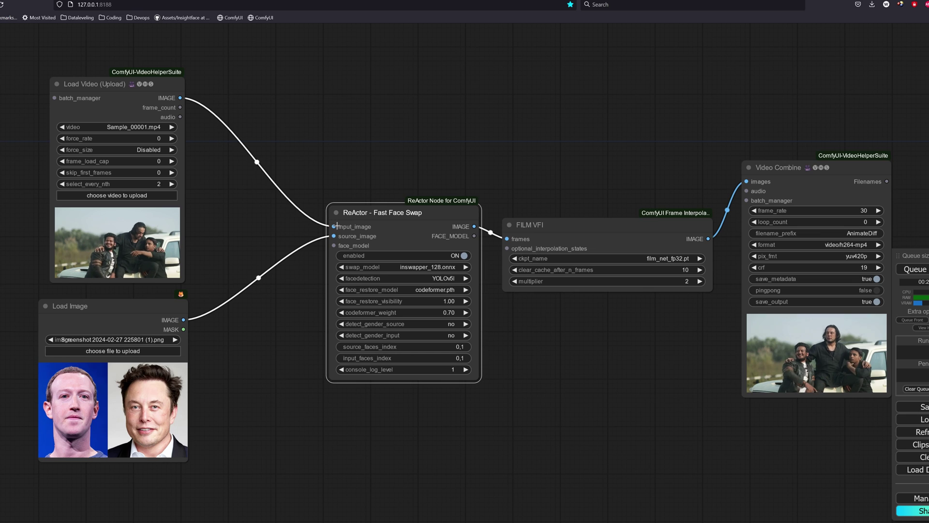
Disconnect Load Video from ReActor and add an Image Save node
{"action": "left_click_drag", "start_coordinate": [338, 226], "coordinate": [259, 101]}
{"action": "right_click", "coordinate": [260, 105]}
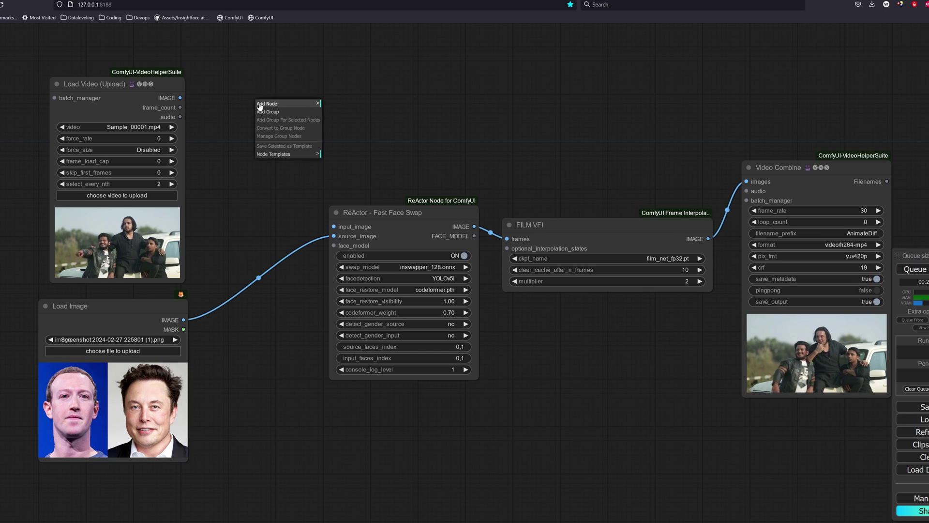
{"action": "left_click", "coordinate": [267, 104]}
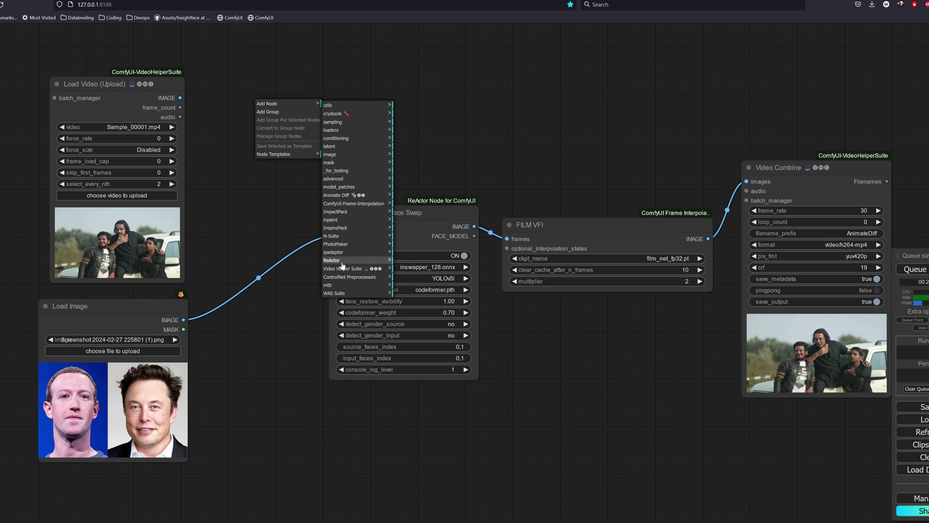
{"action": "left_click", "coordinate": [351, 285]}
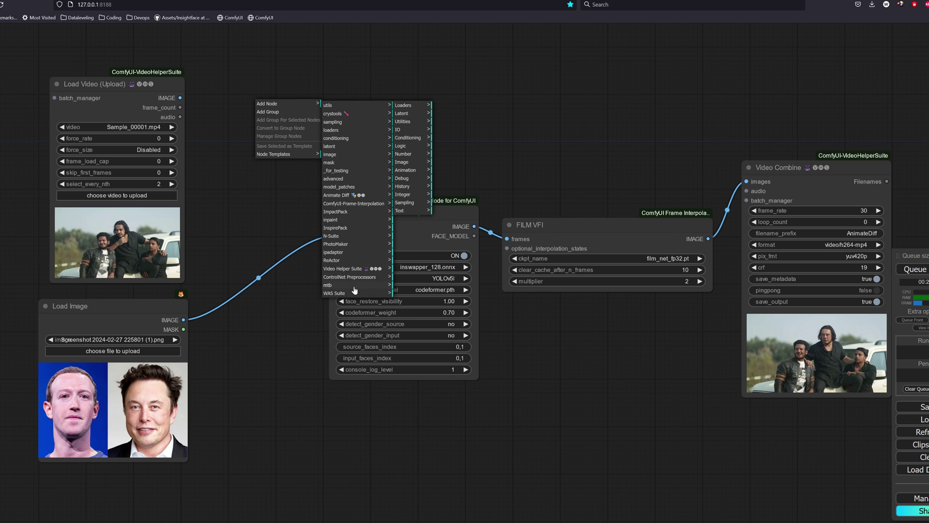
{"action": "left_click", "coordinate": [407, 164]}
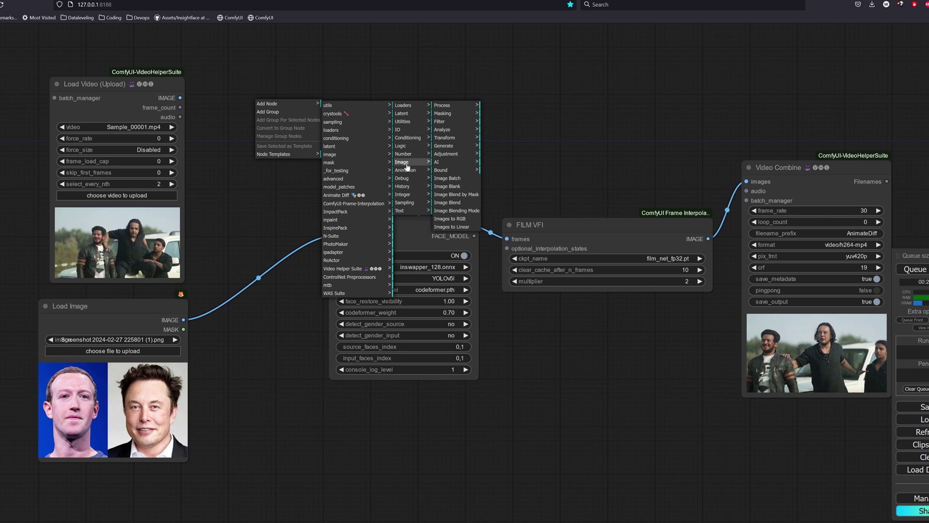
{"action": "left_click", "coordinate": [405, 129]}
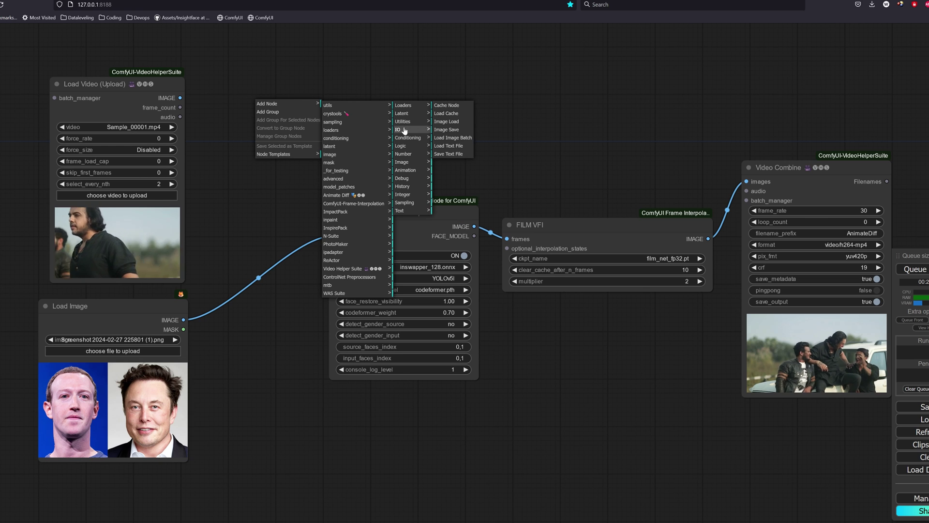
{"action": "left_click", "coordinate": [446, 130]}
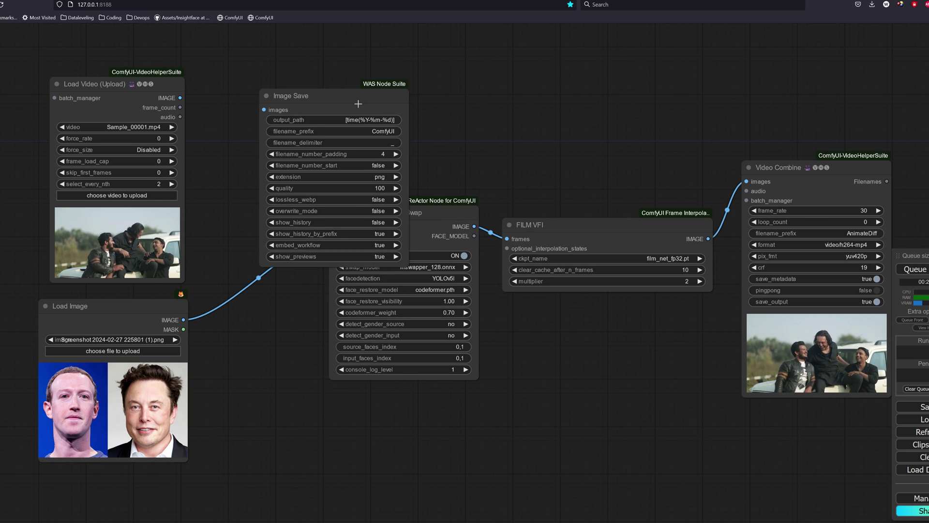
Arrange the nodes and connect Load Video's IMAGE to Image Save's images input
{"action": "left_click_drag", "start_coordinate": [353, 104], "coordinate": [310, 93]}
{"action": "left_click_drag", "start_coordinate": [445, 220], "coordinate": [434, 298]}
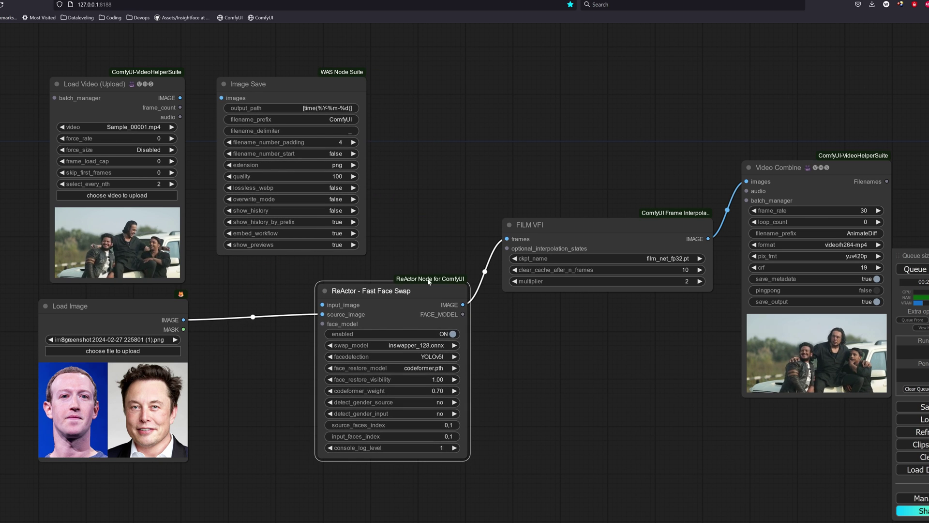
{"action": "left_click_drag", "start_coordinate": [119, 96], "coordinate": [71, 77]}
{"action": "left_click_drag", "start_coordinate": [242, 95], "coordinate": [205, 76]}
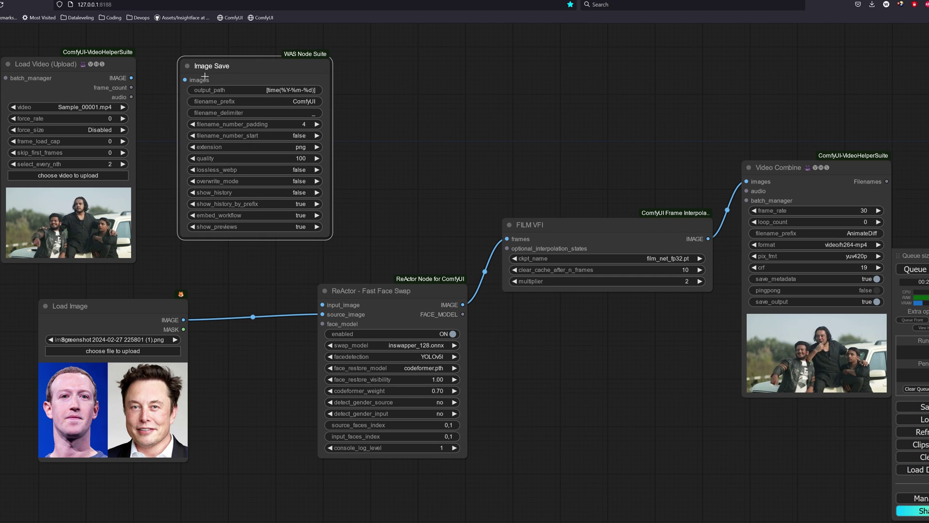
{"action": "left_click_drag", "start_coordinate": [132, 77], "coordinate": [185, 79]}
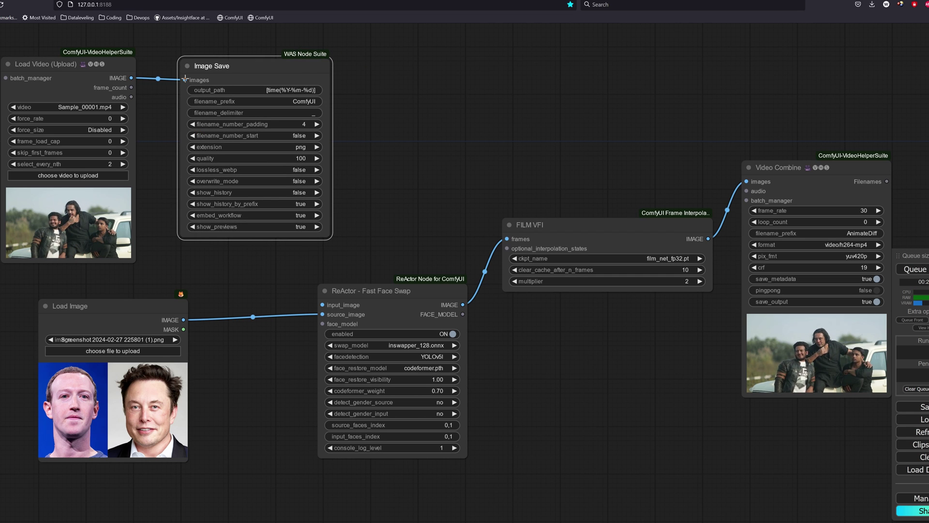
Set Image Save output_path to VID2IMG[time(%Y-%m-%d)] and show_history_by_prefix to false
{"action": "left_click", "coordinate": [264, 90]}
{"action": "left_click", "coordinate": [284, 92]}
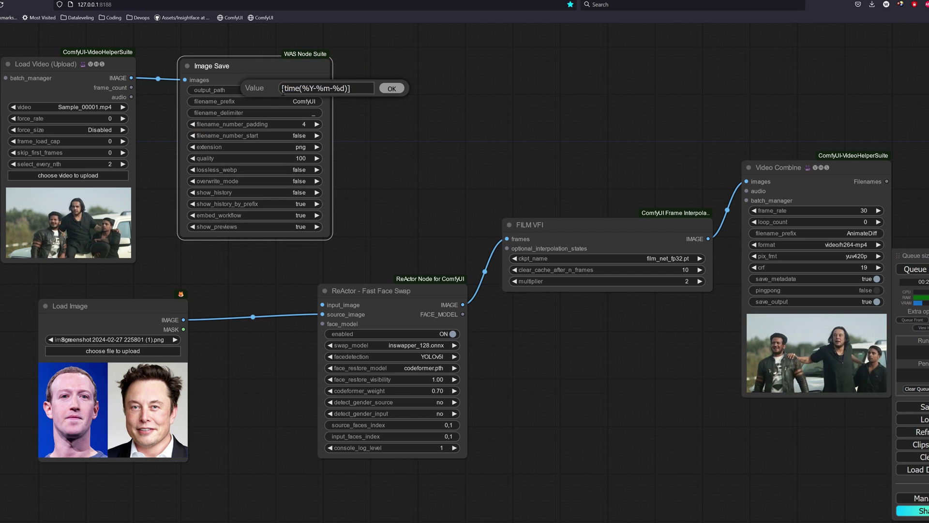
{"action": "type", "text": "VID2IMG"}
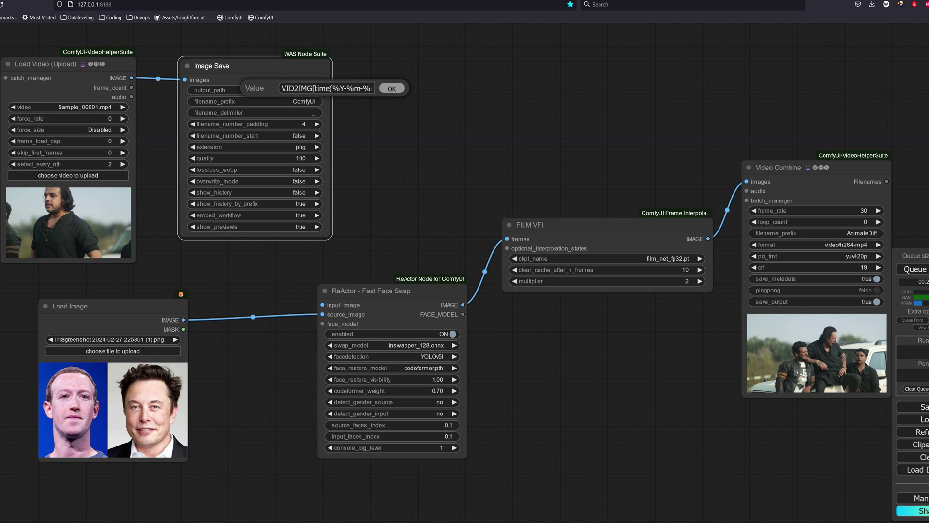
{"action": "key", "text": "Return"}
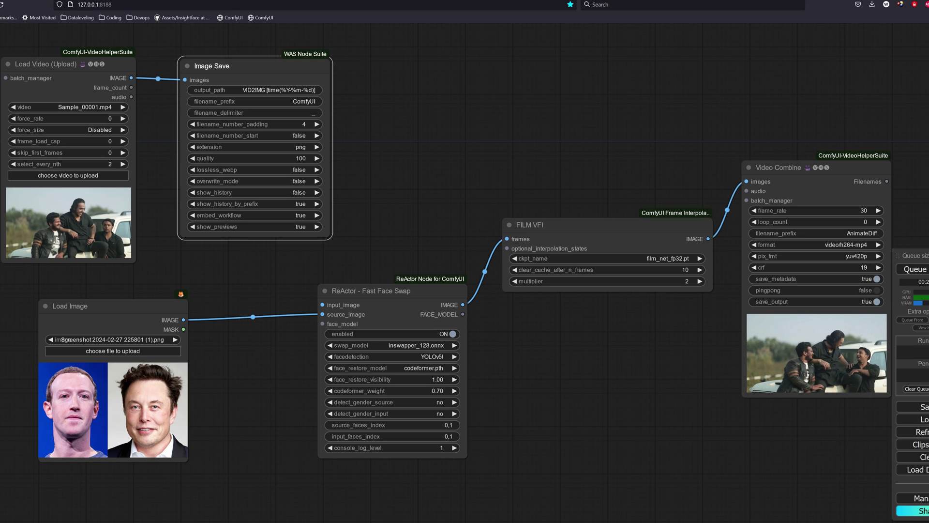
{"action": "left_click", "coordinate": [296, 206]}
{"action": "left_click", "coordinate": [297, 215]}
{"action": "left_click", "coordinate": [297, 216]}
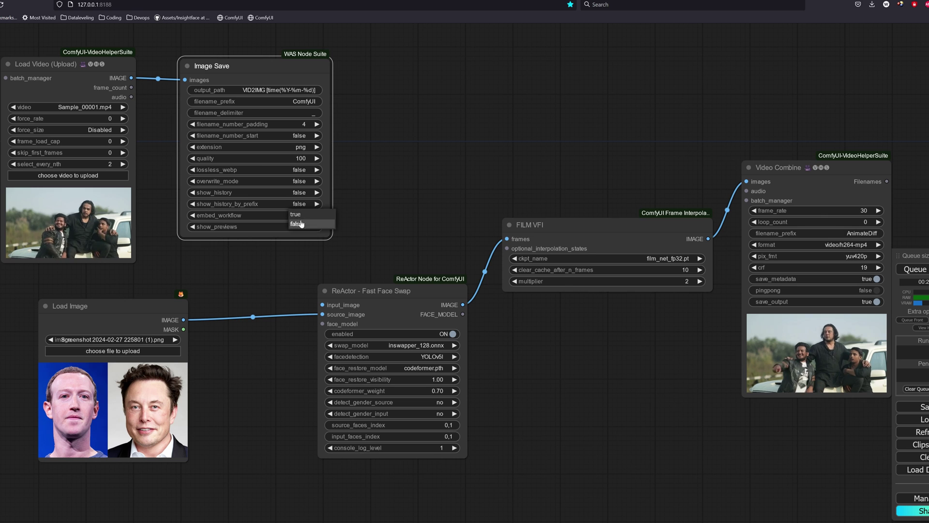
Turn off embed_workflow and step the saved-frame preview forward to frame 217 of 240
{"action": "left_click", "coordinate": [297, 224]}
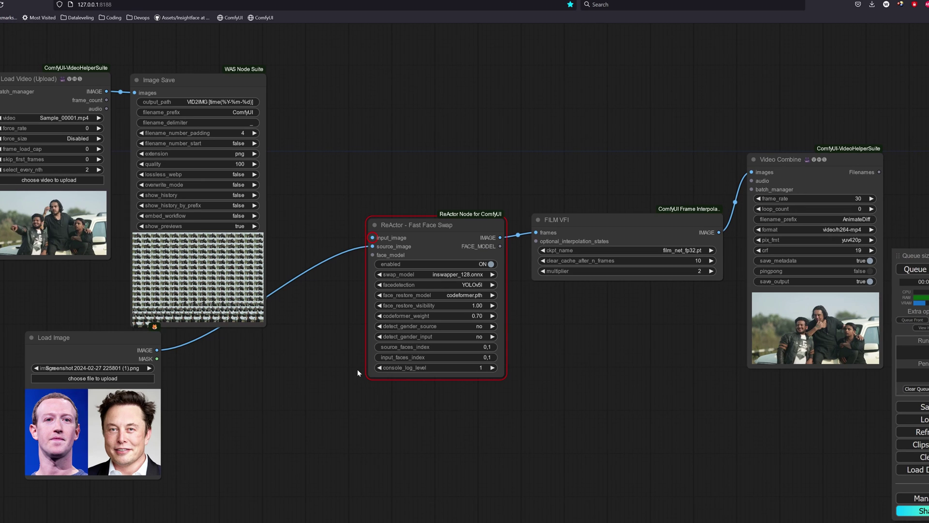
{"action": "left_click", "coordinate": [147, 273]}
{"action": "scroll", "coordinate": [147, 276], "scroll_direction": "up", "scroll_amount": 5}
{"action": "key", "text": "Right"}
{"action": "key", "text": "Right"}
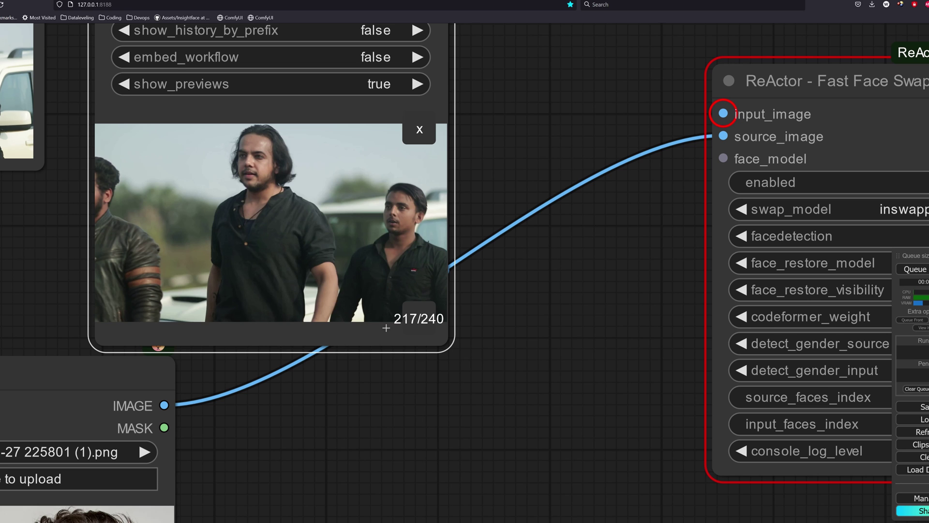
Deselect the preview and bring the whole ReActor face swap node into view
{"action": "left_click", "coordinate": [518, 396]}
{"action": "scroll", "coordinate": [545, 343], "scroll_direction": "down", "scroll_amount": 5}
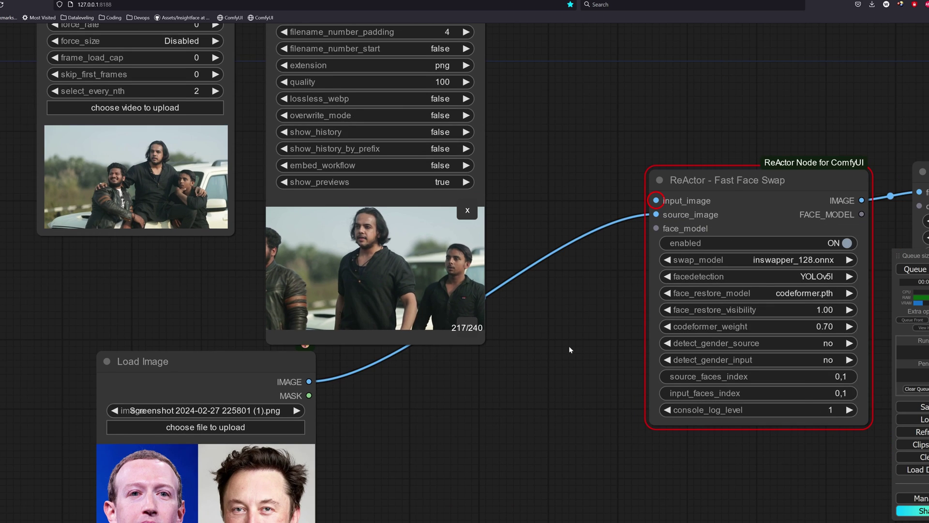
{"action": "left_click_drag", "start_coordinate": [568, 345], "coordinate": [458, 299]}
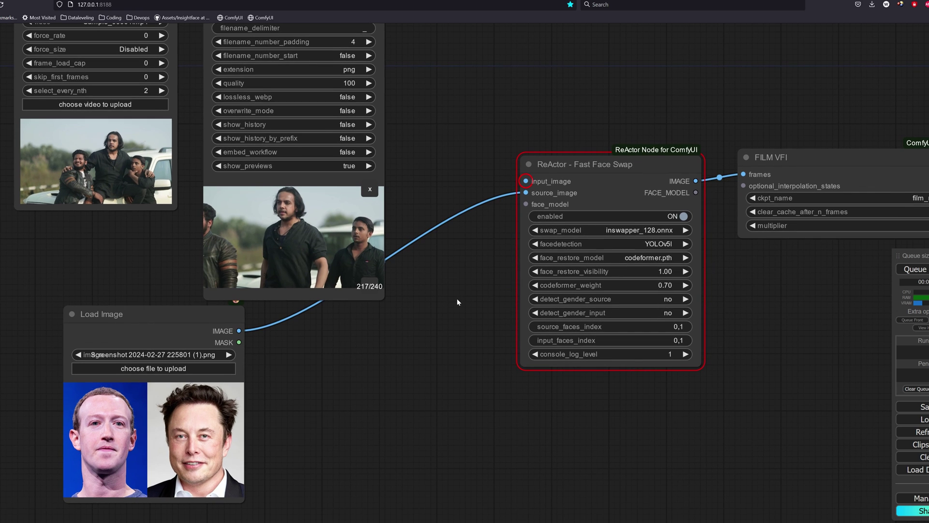
Add a Video Helper Suite Load Images (Path) node and place it near the top
{"action": "right_click", "coordinate": [342, 324]}
{"action": "left_click", "coordinate": [350, 322]}
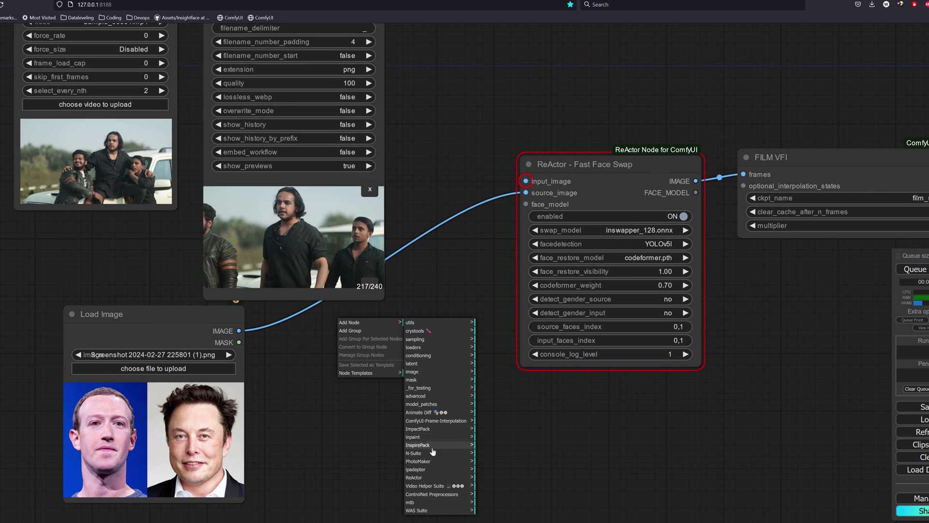
{"action": "left_click", "coordinate": [421, 485]}
{"action": "left_click", "coordinate": [499, 390]}
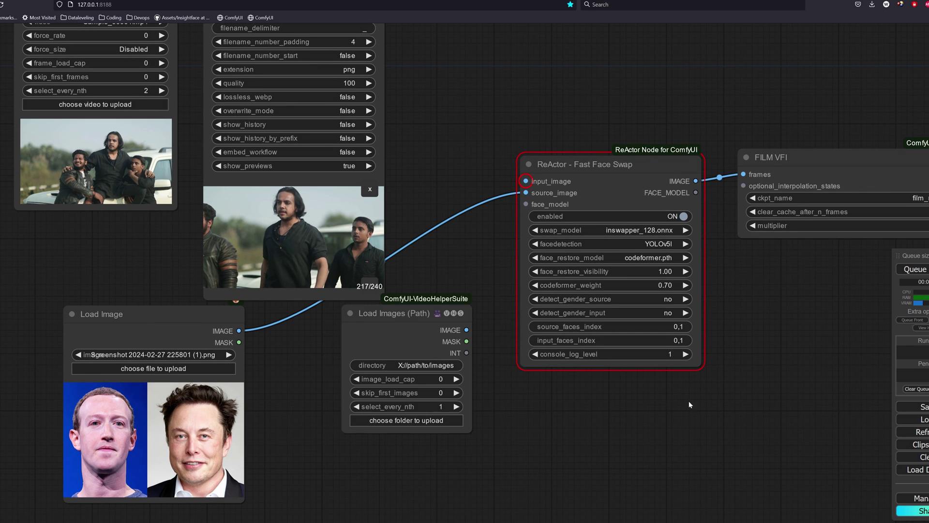
{"action": "scroll", "coordinate": [689, 404], "scroll_direction": "down", "scroll_amount": 1}
{"action": "left_click_drag", "start_coordinate": [689, 404], "coordinate": [581, 437]}
{"action": "left_click_drag", "start_coordinate": [384, 363], "coordinate": [437, 75]}
Rearrange Video Combine, FILM VFI, face swap, Load Image and Load Images (Path) nodes
{"action": "left_click_drag", "start_coordinate": [715, 385], "coordinate": [493, 358]}
{"action": "scroll", "coordinate": [557, 371], "scroll_direction": "down", "scroll_amount": 2}
{"action": "left_click", "coordinate": [769, 168]}
{"action": "left_click_drag", "start_coordinate": [769, 169], "coordinate": [791, 158]}
{"action": "left_click_drag", "start_coordinate": [498, 226], "coordinate": [581, 204]}
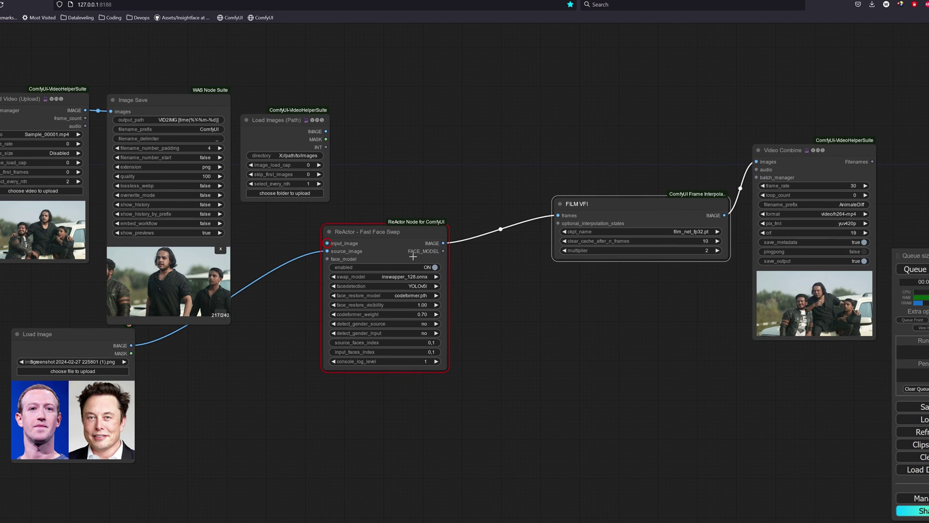
{"action": "left_click_drag", "start_coordinate": [368, 231], "coordinate": [446, 168]}
{"action": "left_click", "coordinate": [88, 351]}
{"action": "left_click_drag", "start_coordinate": [88, 351], "coordinate": [179, 362]}
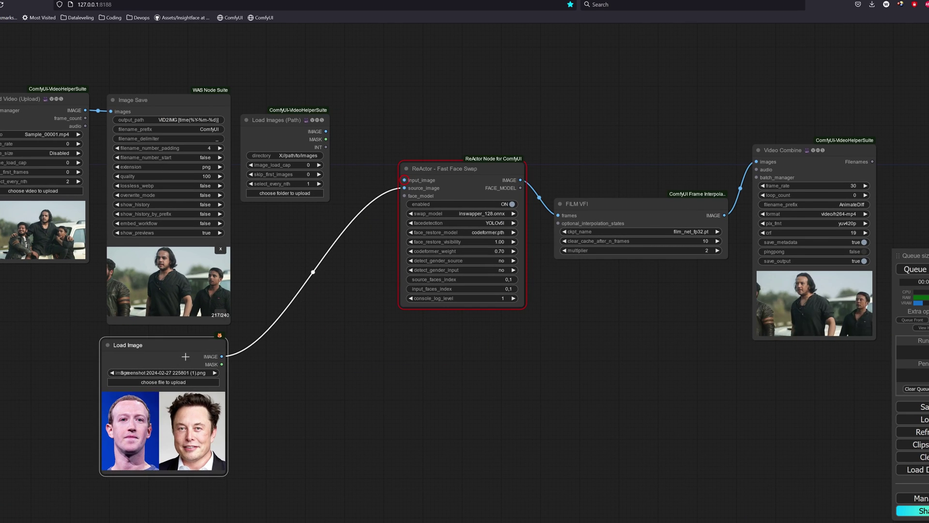
{"action": "left_click_drag", "start_coordinate": [289, 137], "coordinate": [297, 152]}
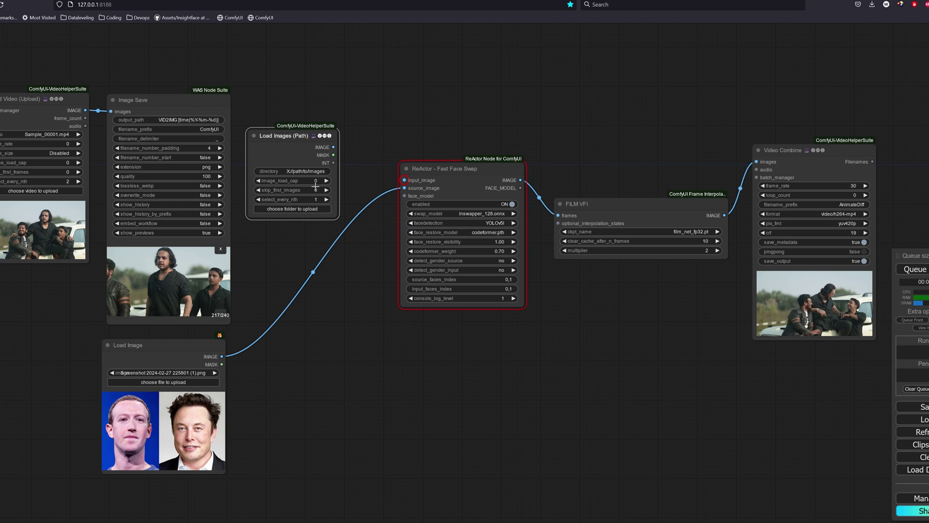
Cap the loaded images at 216 and connect them to ReActor's input_image
{"action": "left_click", "coordinate": [315, 182]}
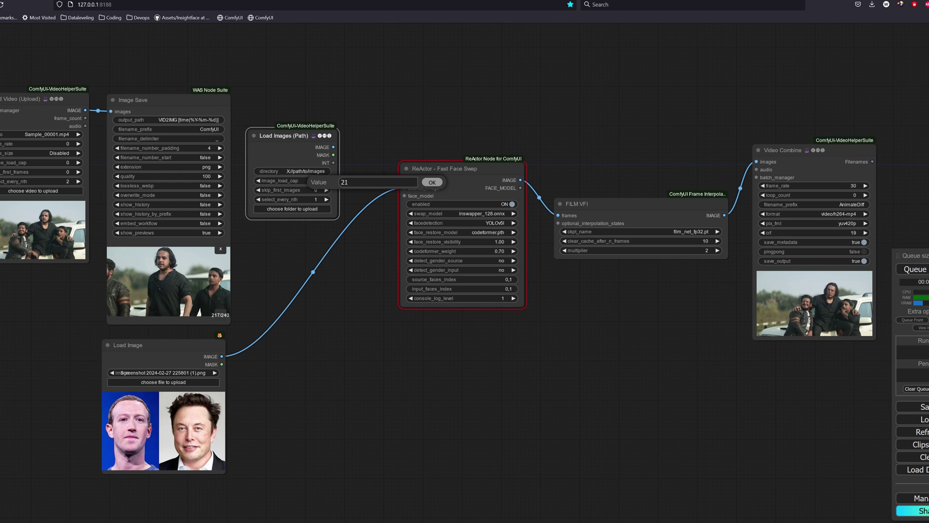
{"action": "key", "text": "Return"}
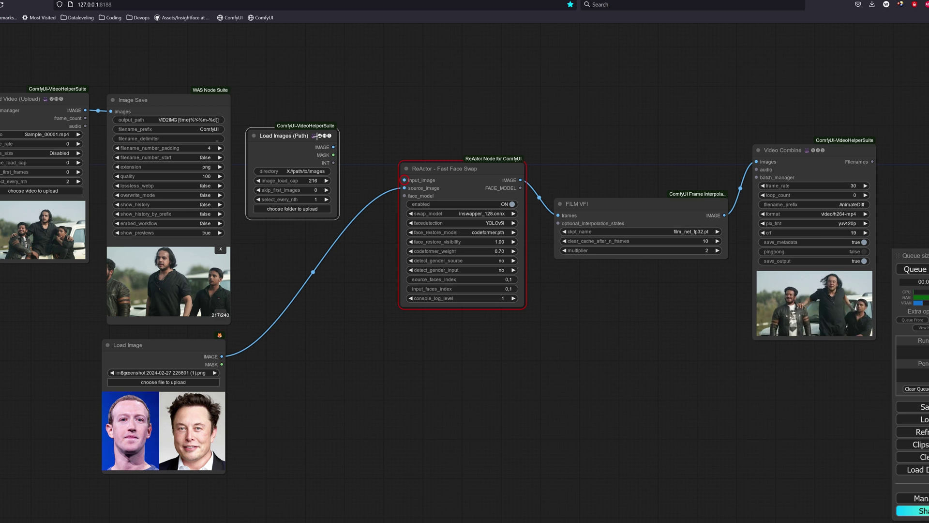
{"action": "left_click_drag", "start_coordinate": [333, 147], "coordinate": [334, 148]}
{"action": "left_click_drag", "start_coordinate": [409, 157], "coordinate": [405, 180]}
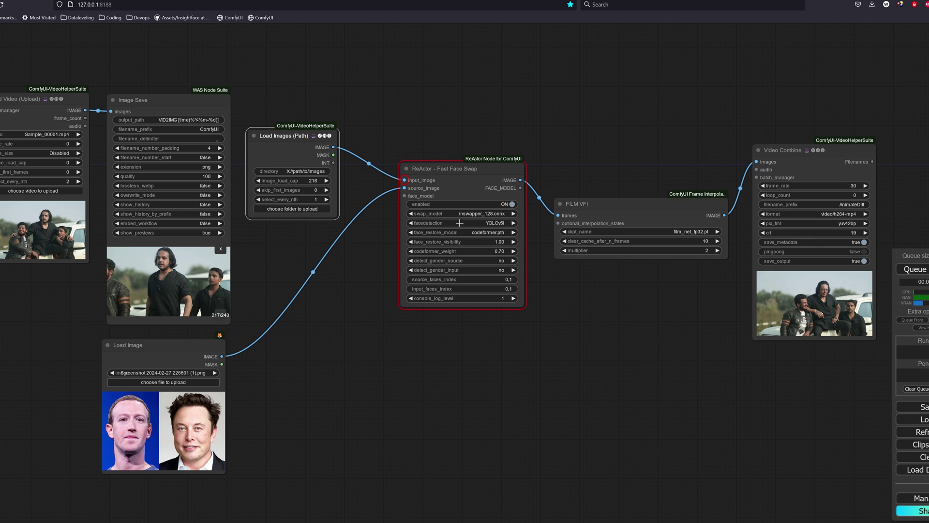
{"action": "left_click", "coordinate": [600, 369]}
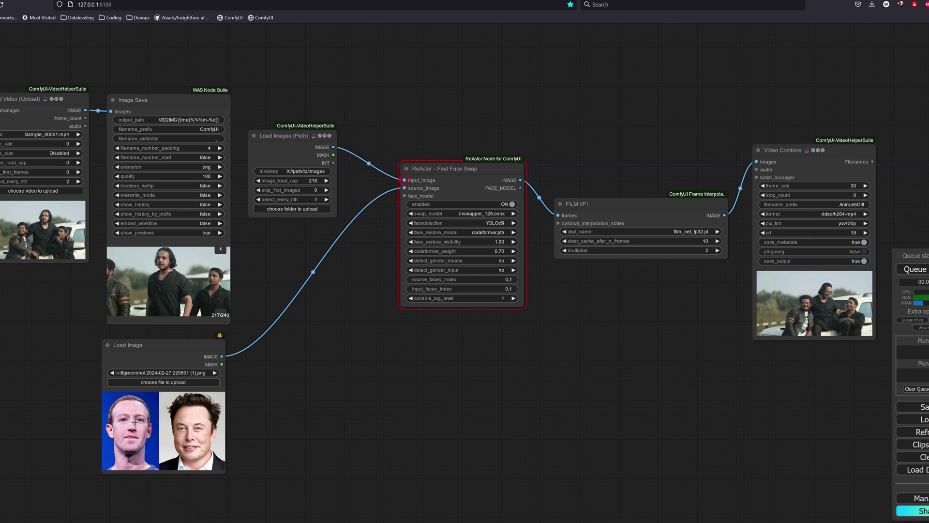
{"action": "left_click", "coordinate": [165, 296]}
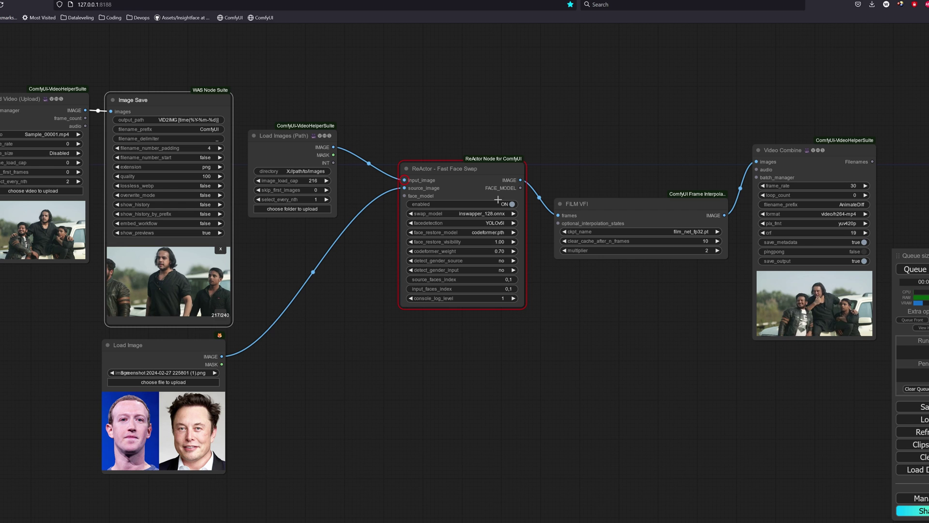
Duplicate the ReActor and Load Images (Path) nodes, wiring face image and new frames into the copy
{"action": "left_click_drag", "start_coordinate": [471, 177], "coordinate": [470, 341], "text": "alt"}
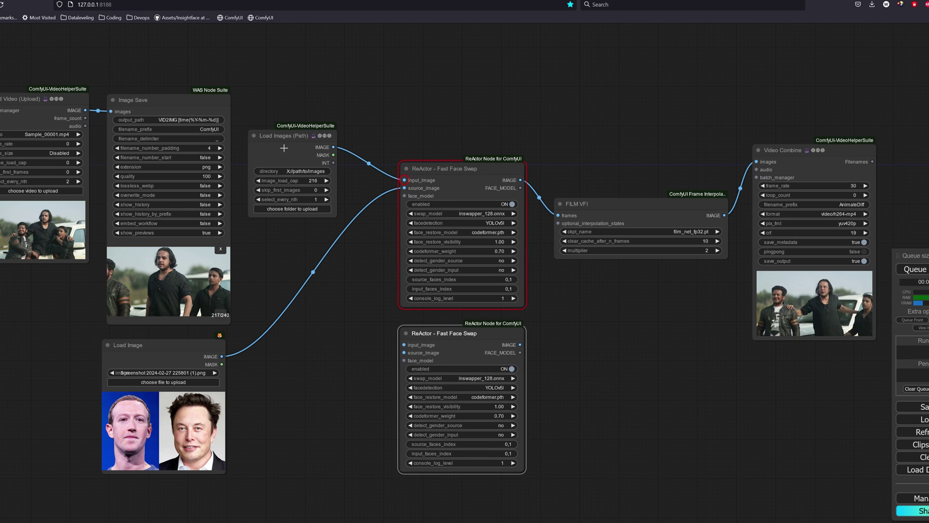
{"action": "left_click_drag", "start_coordinate": [280, 136], "coordinate": [293, 323], "text": "alt"}
{"action": "left_click_drag", "start_coordinate": [222, 356], "coordinate": [405, 352]}
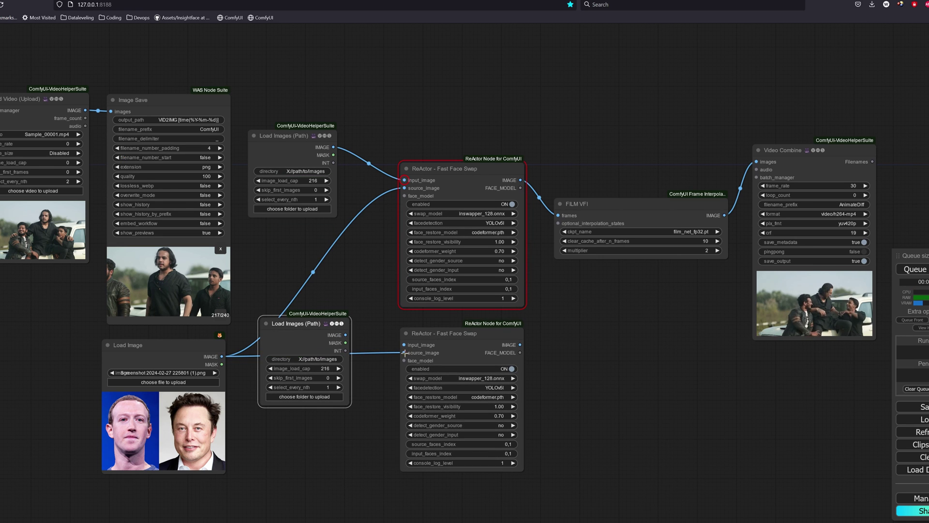
{"action": "left_click_drag", "start_coordinate": [345, 335], "coordinate": [404, 344]}
Set the new loader's image_load_cap to 0 and skip_first_images to 216
{"action": "left_click", "coordinate": [312, 368]}
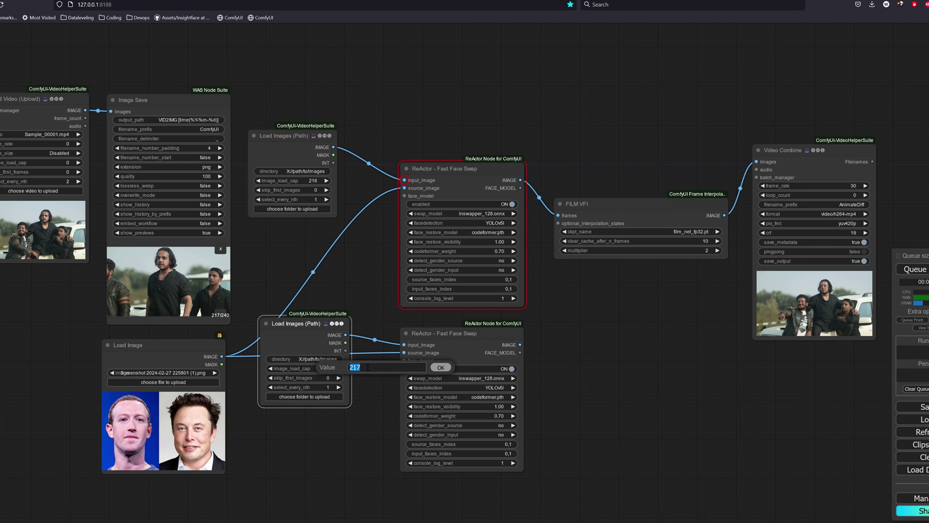
{"action": "type", "text": "0"}
{"action": "key", "text": "Return"}
{"action": "left_click", "coordinate": [290, 378]}
{"action": "type", "text": "216"}
{"action": "key", "text": "Return"}
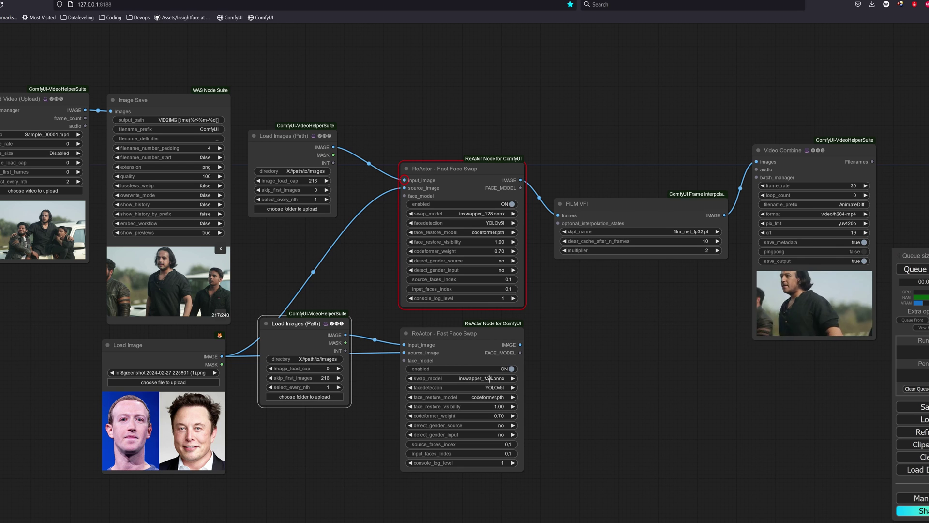
Rearrange both ReActor nodes and FILM VFI to tidy the layout
{"action": "left_click_drag", "start_coordinate": [520, 345], "coordinate": [519, 335]}
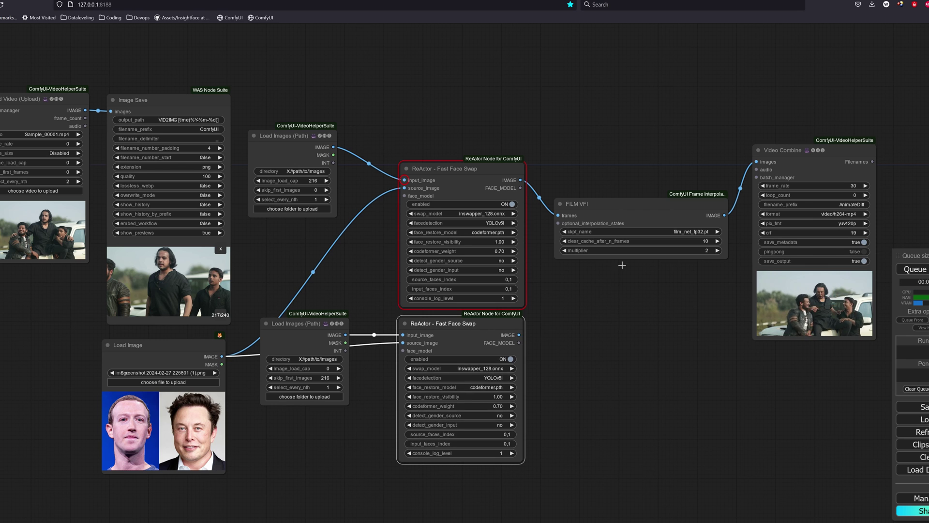
{"action": "left_click_drag", "start_coordinate": [622, 265], "coordinate": [533, 259]}
{"action": "left_click_drag", "start_coordinate": [673, 176], "coordinate": [699, 180]}
{"action": "left_click_drag", "start_coordinate": [578, 204], "coordinate": [612, 213]}
{"action": "left_click_drag", "start_coordinate": [363, 181], "coordinate": [331, 168]}
{"action": "left_click_drag", "start_coordinate": [346, 335], "coordinate": [308, 325]}
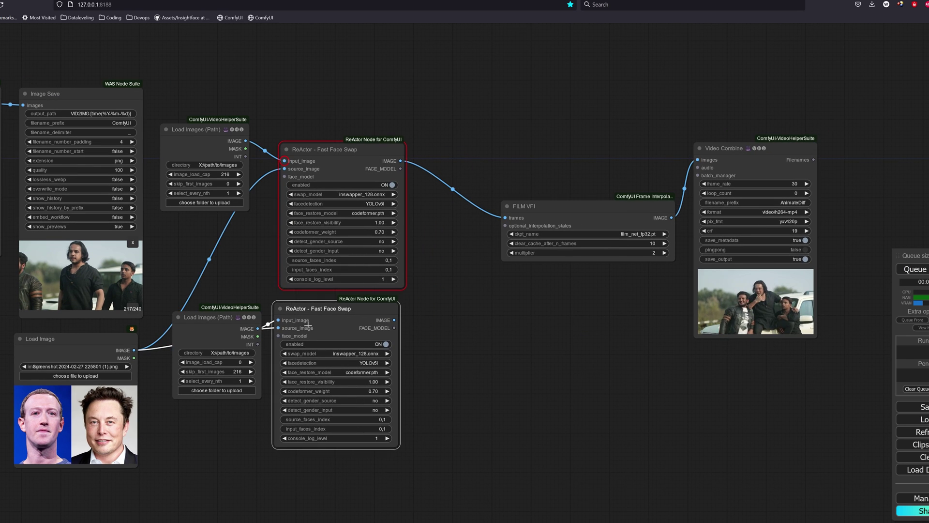
Add a Merge Image Batches node and position it before FILM VFI
{"action": "right_click", "coordinate": [498, 300]}
{"action": "left_click", "coordinate": [503, 302]}
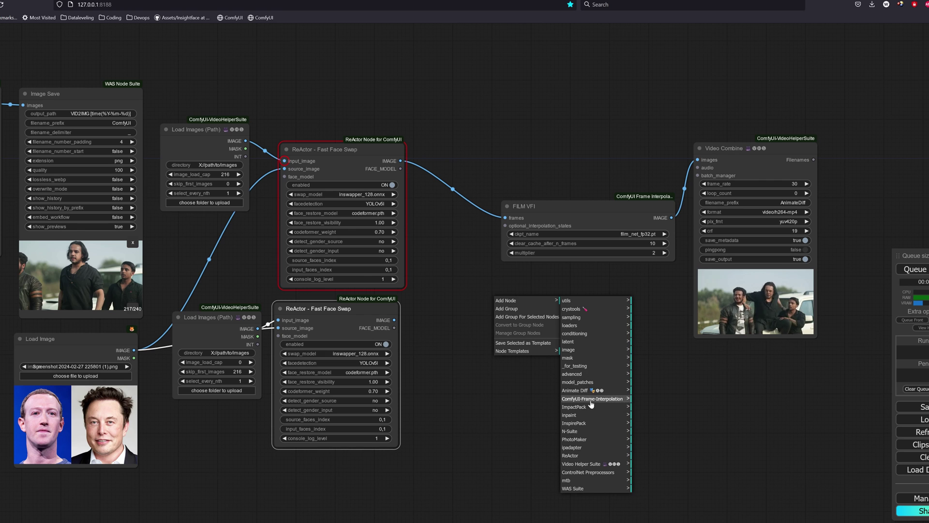
{"action": "left_click", "coordinate": [580, 464]}
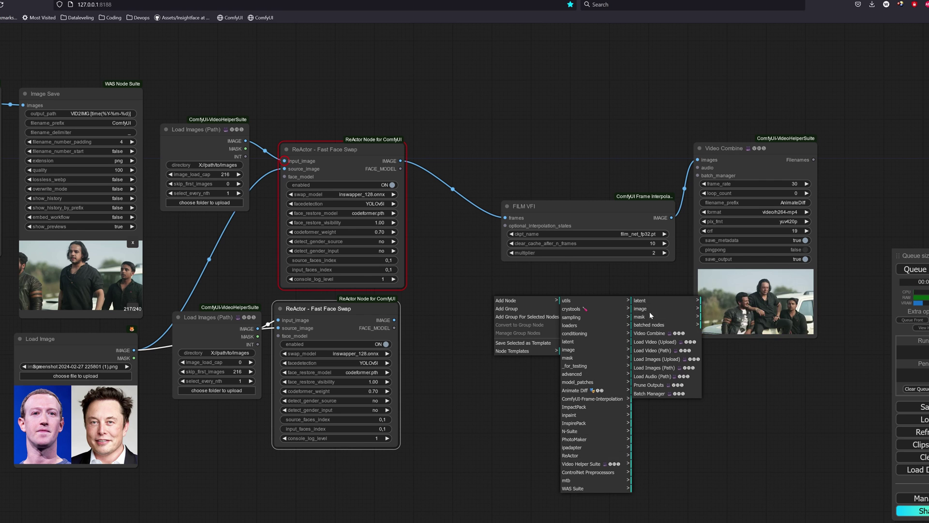
{"action": "mouse_move", "coordinate": [640, 308]}
{"action": "left_click", "coordinate": [726, 322]}
{"action": "left_click_drag", "start_coordinate": [584, 298], "coordinate": [476, 221]}
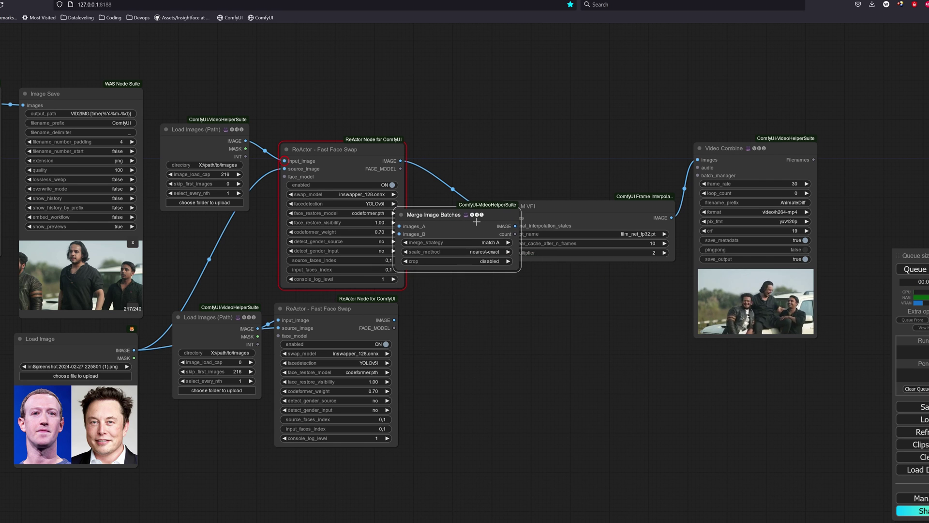
{"action": "left_click_drag", "start_coordinate": [724, 148], "coordinate": [777, 147]}
{"action": "left_click_drag", "start_coordinate": [581, 206], "coordinate": [630, 208]}
{"action": "left_click_drag", "start_coordinate": [520, 227], "coordinate": [561, 219]}
Link the merged output to FILM VFI frames and both ReActor outputs to images_A and images_B
{"action": "left_click_drag", "start_coordinate": [400, 160], "coordinate": [421, 220]}
{"action": "left_click_drag", "start_coordinate": [394, 320], "coordinate": [421, 228]}
{"action": "left_click_drag", "start_coordinate": [516, 342], "coordinate": [586, 335]}
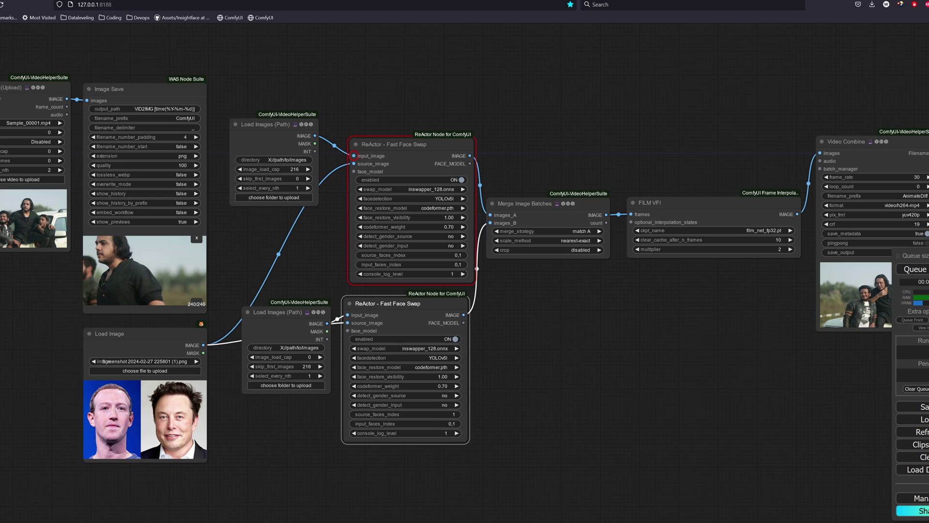
Set the lower ReActor's input_faces_index to 0
{"action": "left_click", "coordinate": [443, 423]}
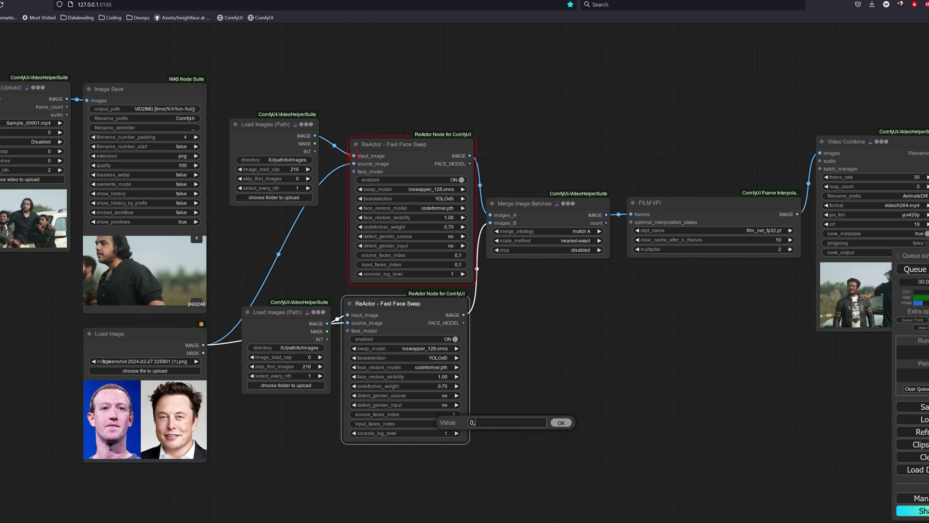
{"action": "type", "text": "0"}
{"action": "key", "text": "Return"}
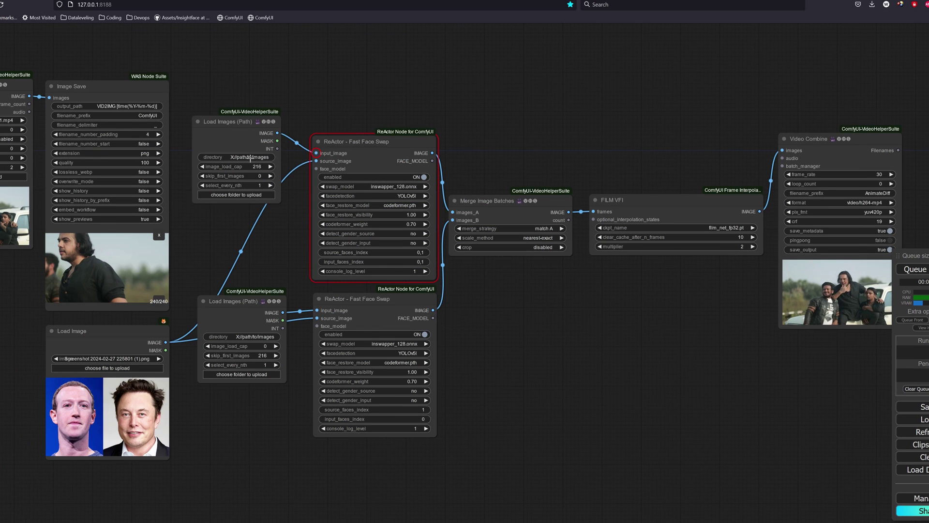
Paste the saved frames folder path into both Load Images (Path) directory fields
{"action": "left_click", "coordinate": [251, 158]}
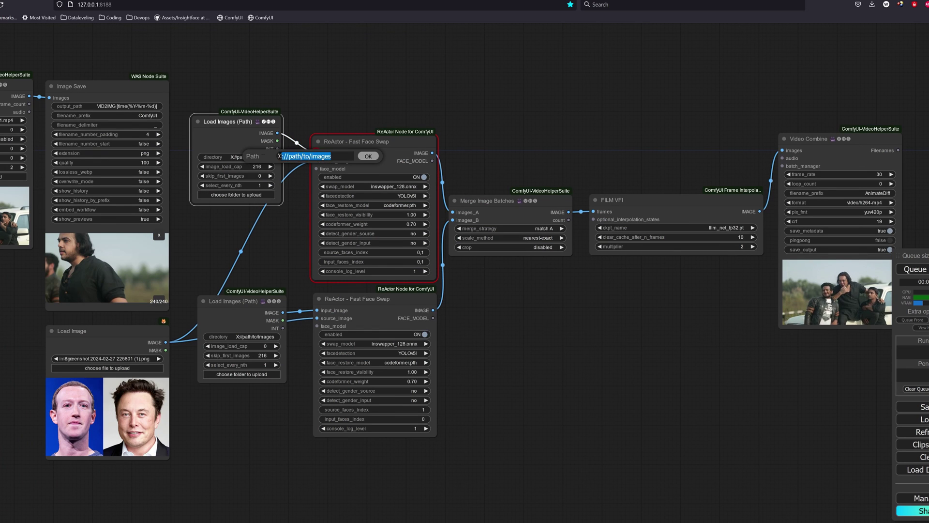
{"action": "key", "text": "ctrl+v"}
{"action": "key", "text": "Return"}
{"action": "left_click", "coordinate": [274, 335]}
{"action": "key", "text": "ctrl+v"}
{"action": "key", "text": "Return"}
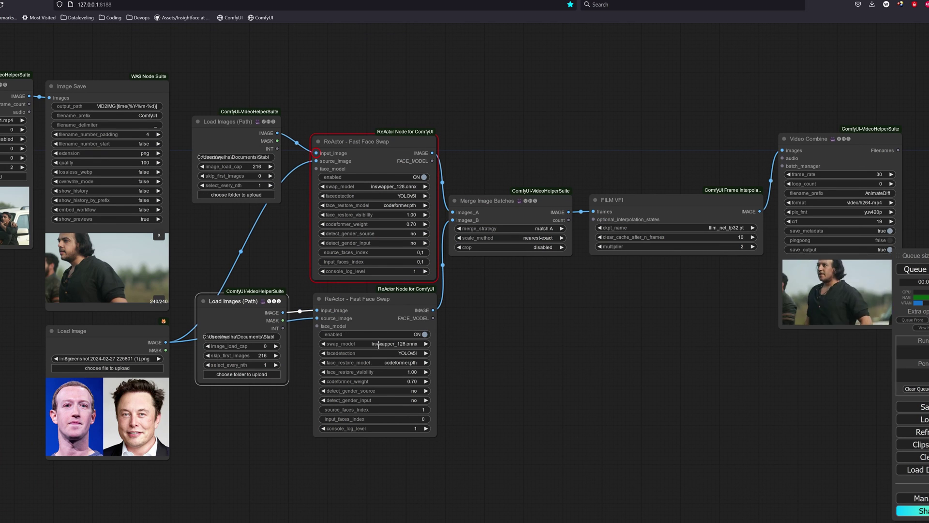
{"action": "scroll", "coordinate": [539, 337], "scroll_direction": "up", "scroll_amount": 2}
Add a Split Image Batch node from Video Helper Suite image nodes above the top ReActor
{"action": "left_click_drag", "start_coordinate": [440, 340], "coordinate": [539, 323]}
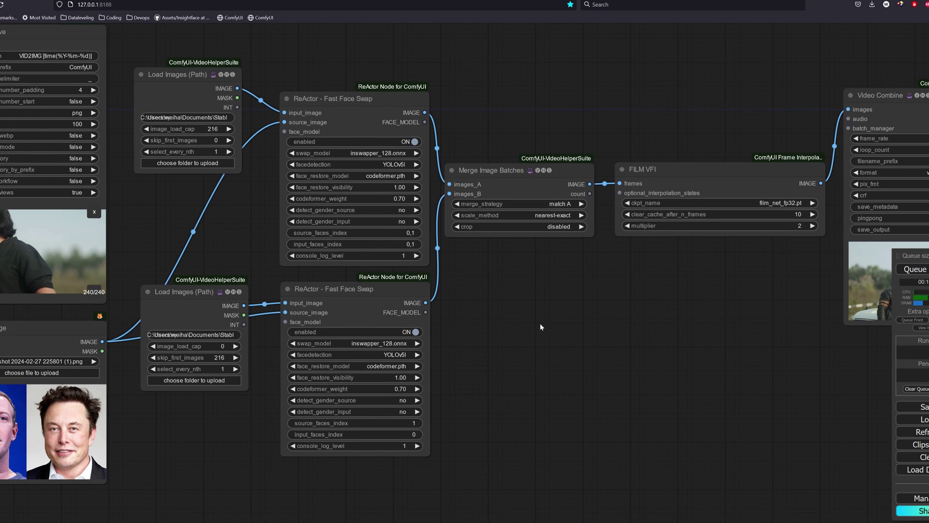
{"action": "left_click_drag", "start_coordinate": [205, 127], "coordinate": [189, 136]}
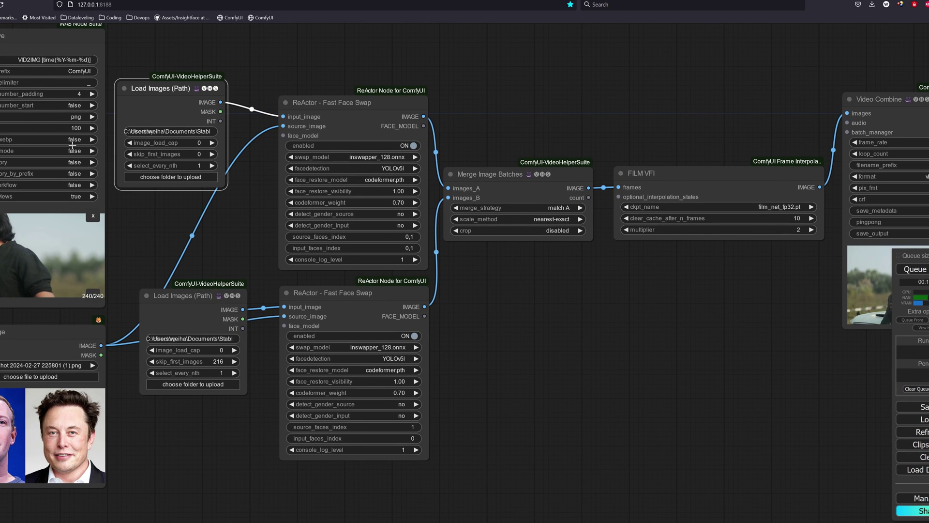
{"action": "left_click_drag", "start_coordinate": [279, 116], "coordinate": [277, 71]}
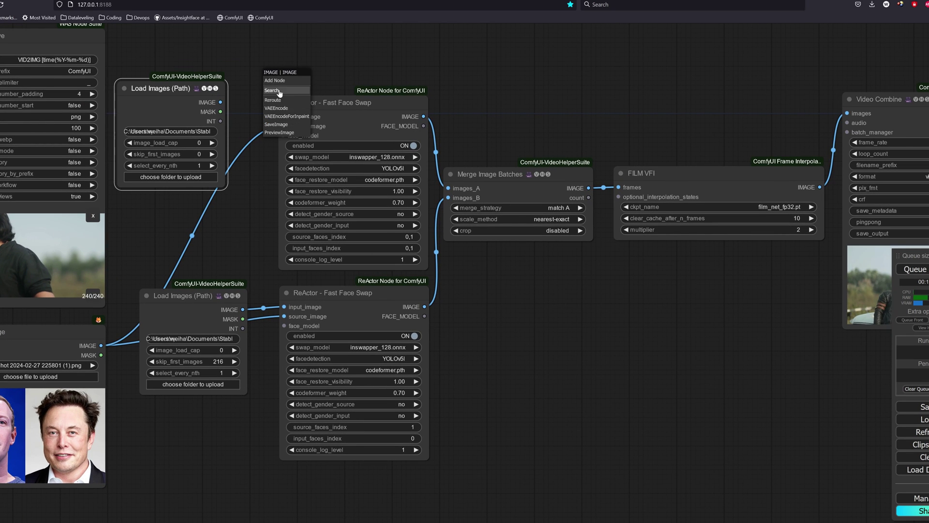
{"action": "right_click", "coordinate": [345, 68]}
{"action": "left_click", "coordinate": [394, 67]}
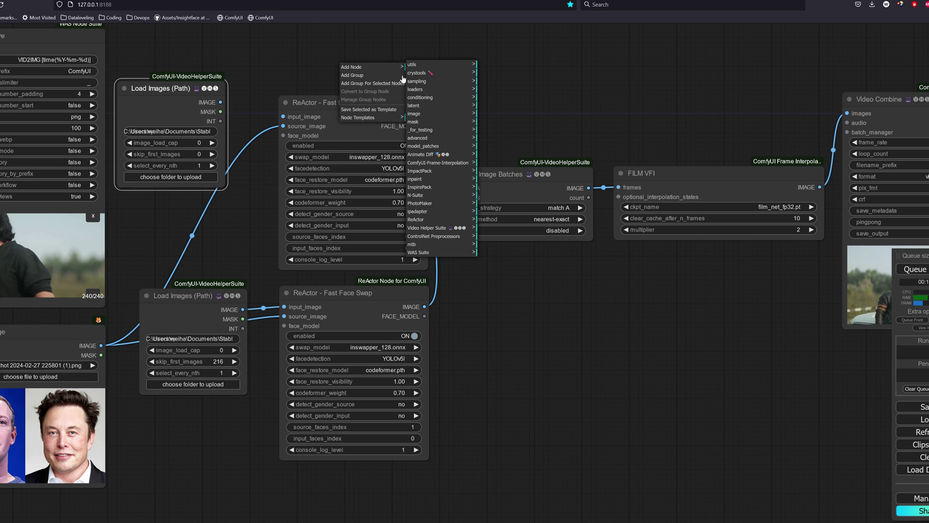
{"action": "left_click", "coordinate": [433, 227]}
{"action": "left_click", "coordinate": [514, 73]}
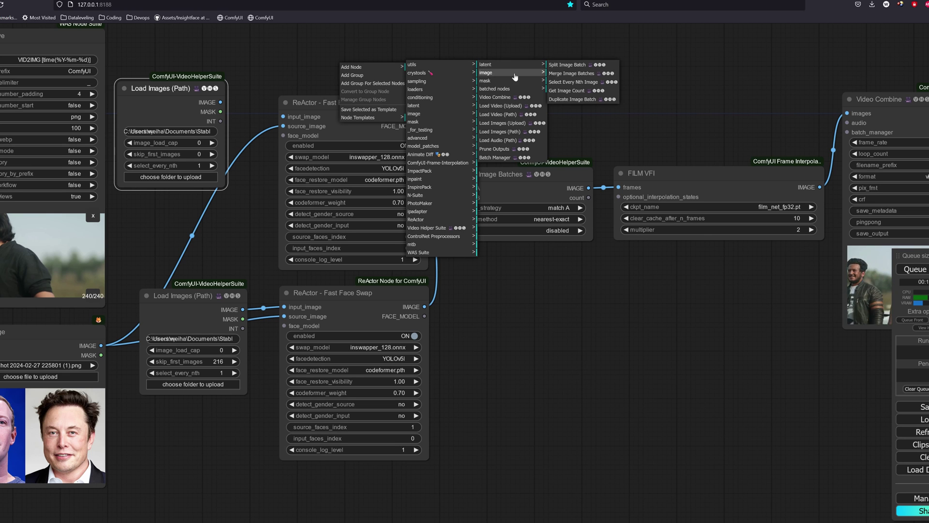
{"action": "left_click", "coordinate": [567, 65]}
{"action": "left_click_drag", "start_coordinate": [419, 60], "coordinate": [337, 51]}
Feed the loaded frames into Split Image Batch and set split_index to 216
{"action": "left_click_drag", "start_coordinate": [221, 102], "coordinate": [264, 59]}
{"action": "left_click_drag", "start_coordinate": [360, 49], "coordinate": [359, 74]}
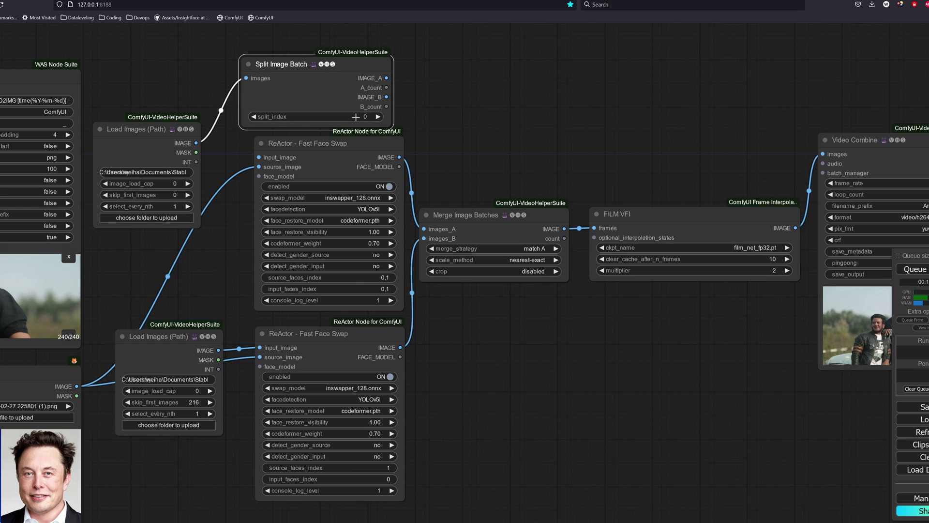
{"action": "double_click", "coordinate": [356, 116]}
{"action": "type", "text": "216"}
{"action": "key", "text": "Return"}
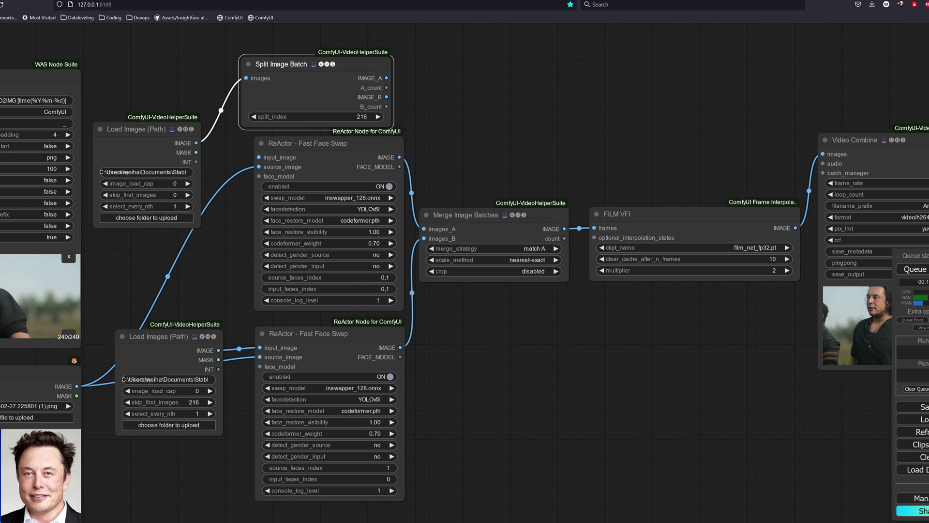
Wire IMAGE_A to the top ReActor and IMAGE_B to the lower ReActor
{"action": "left_click_drag", "start_coordinate": [357, 106], "coordinate": [334, 93]}
{"action": "left_click_drag", "start_coordinate": [362, 64], "coordinate": [259, 157]}
{"action": "left_click_drag", "start_coordinate": [363, 83], "coordinate": [296, 338]}
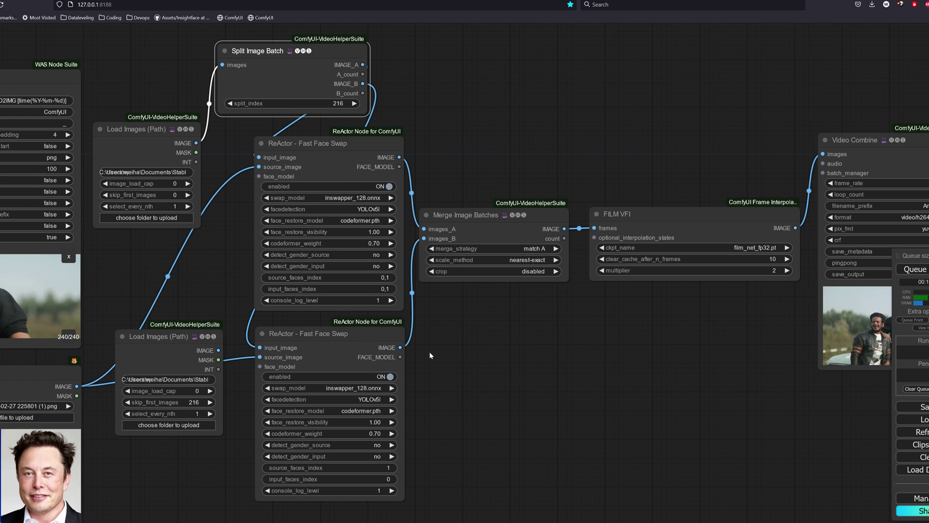
{"action": "left_click", "coordinate": [498, 354]}
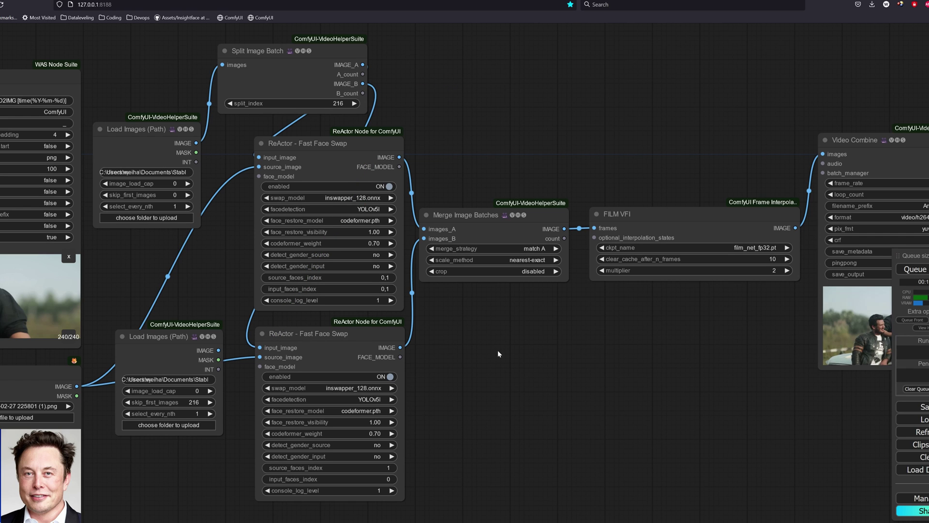